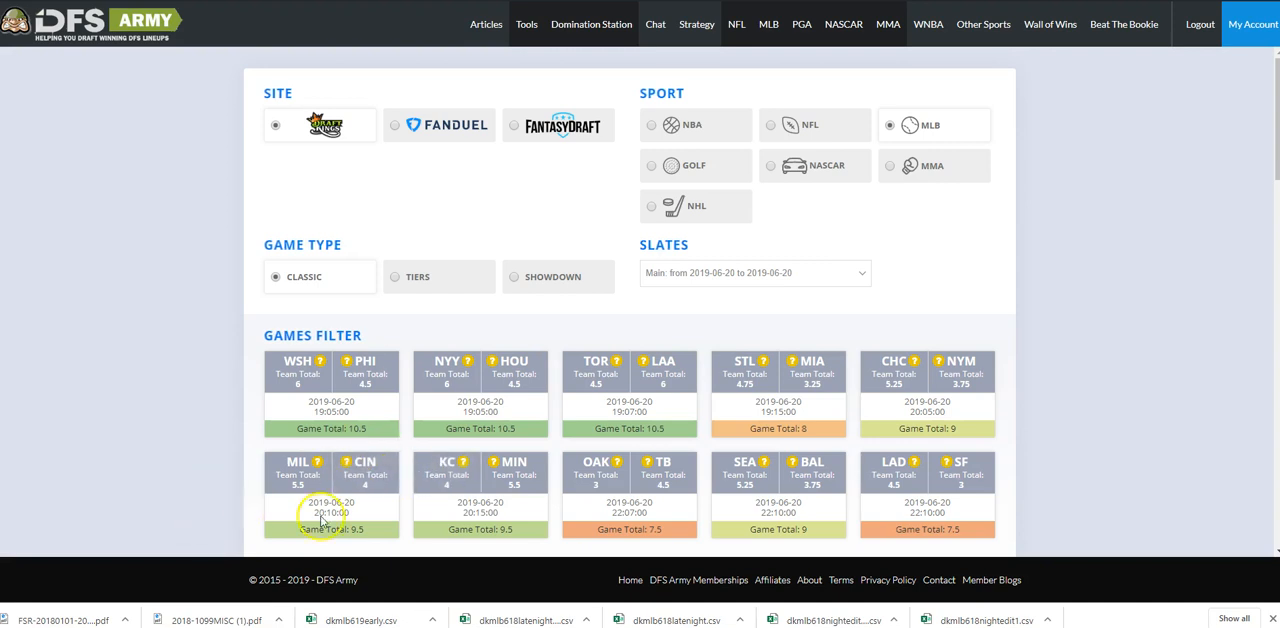
Switch the sport to NASCAR and load the Xfinity Series - Iowa CircuitCity.com 250 slate to view its driver pool.
left_click(828, 166)
left_click(357, 274)
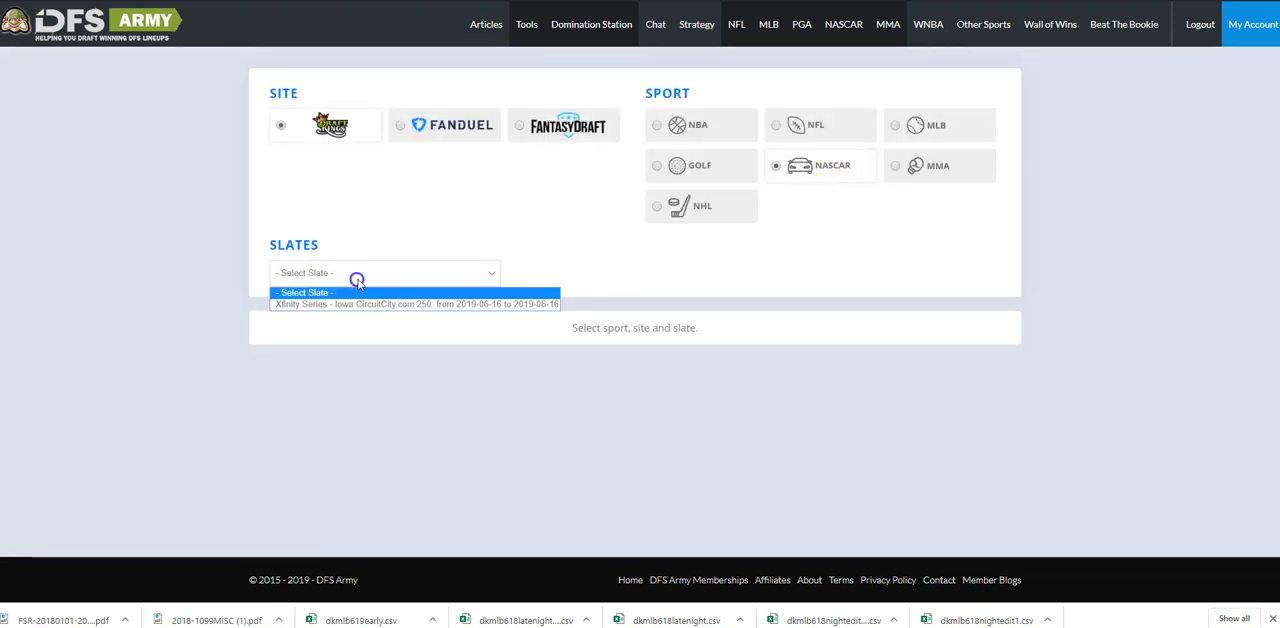
left_click(360, 301)
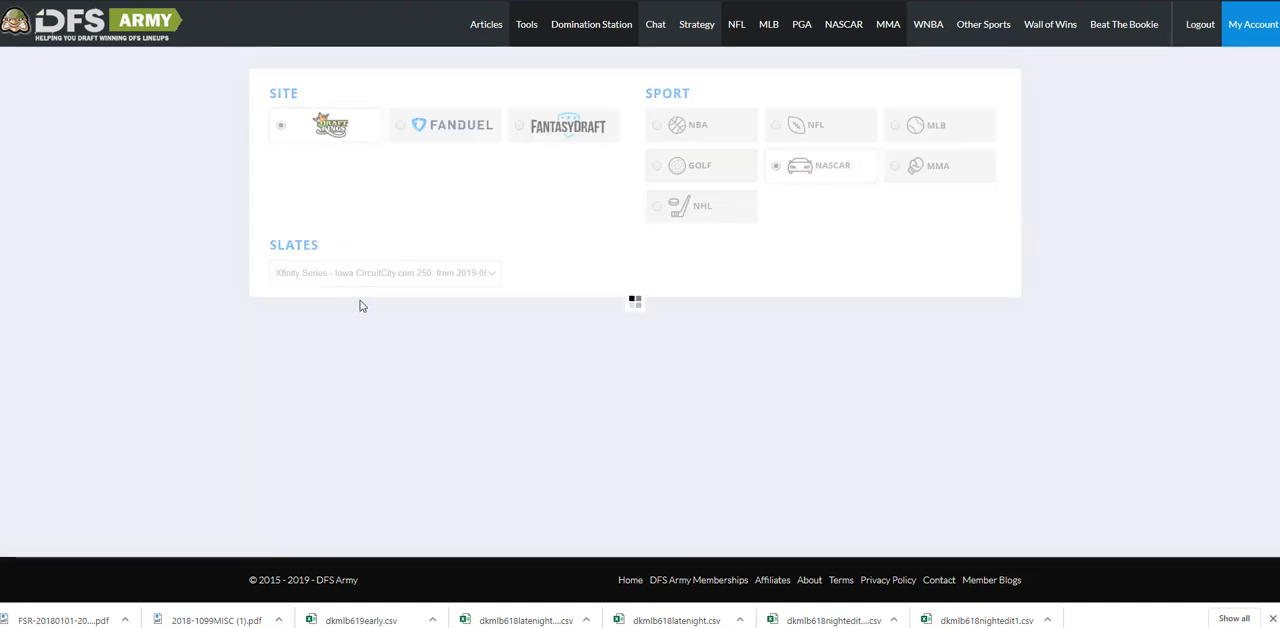
scroll(297, 245, "down", 3)
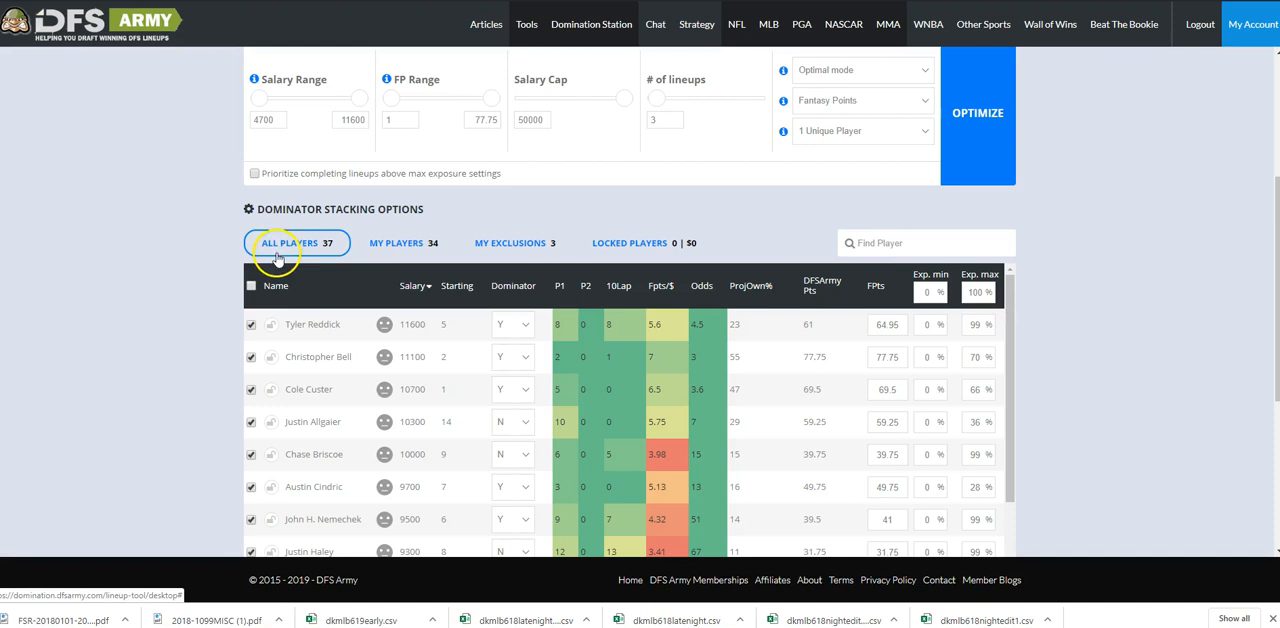
scroll(258, 274, "up", 1)
scroll(249, 280, "up", 1)
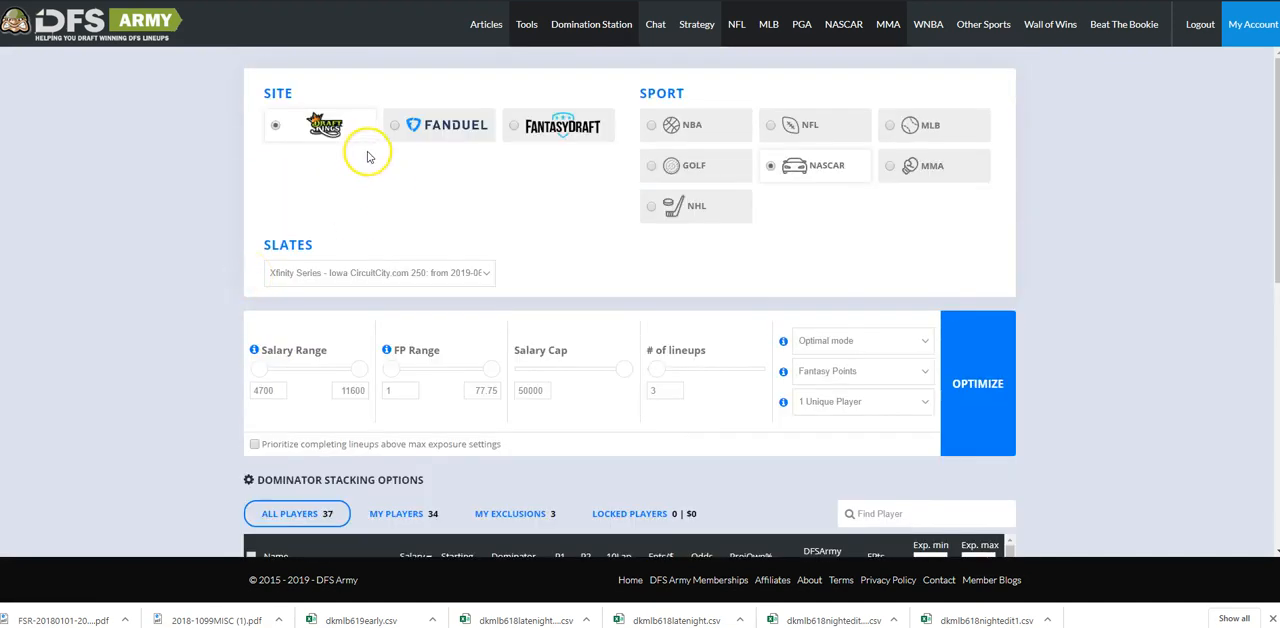
Switch the sport to MLB and load the Classic All Day slate for 2019-06-20.
left_click(921, 140)
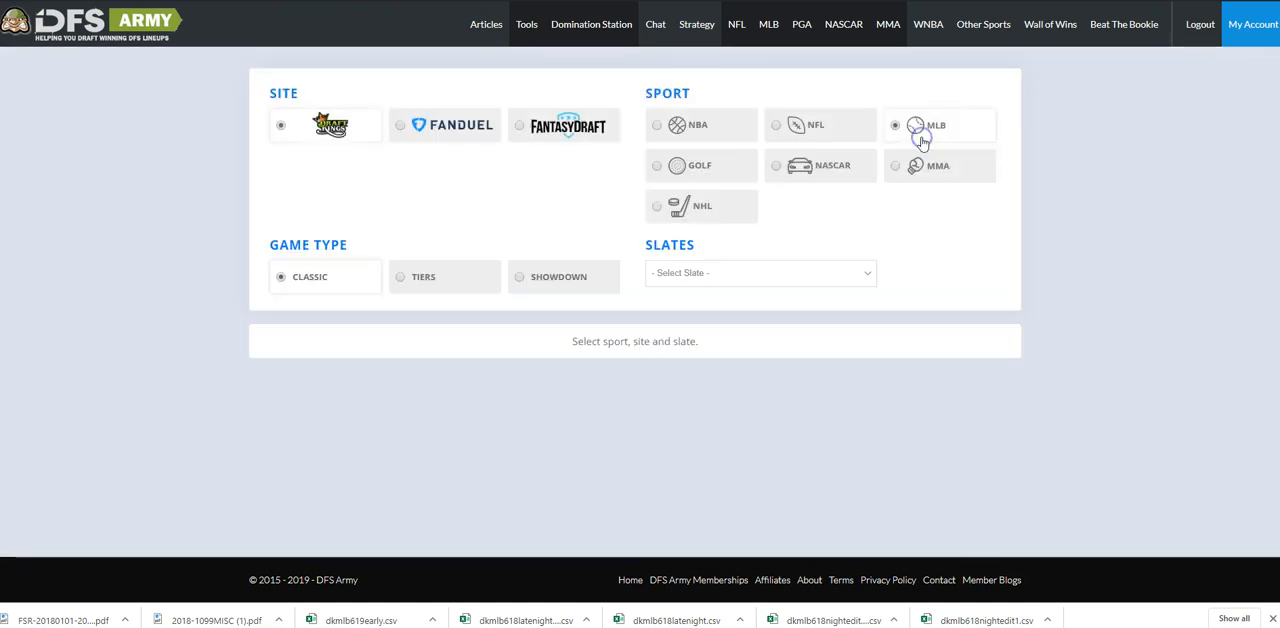
left_click(762, 272)
left_click(753, 340)
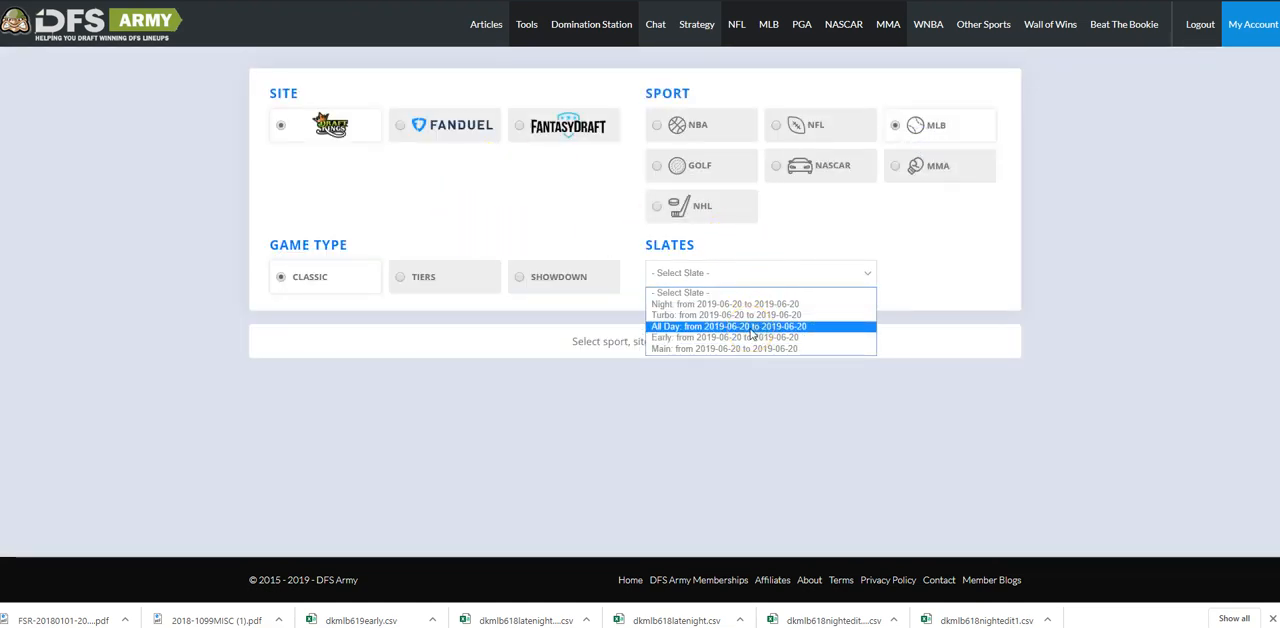
left_click(752, 330)
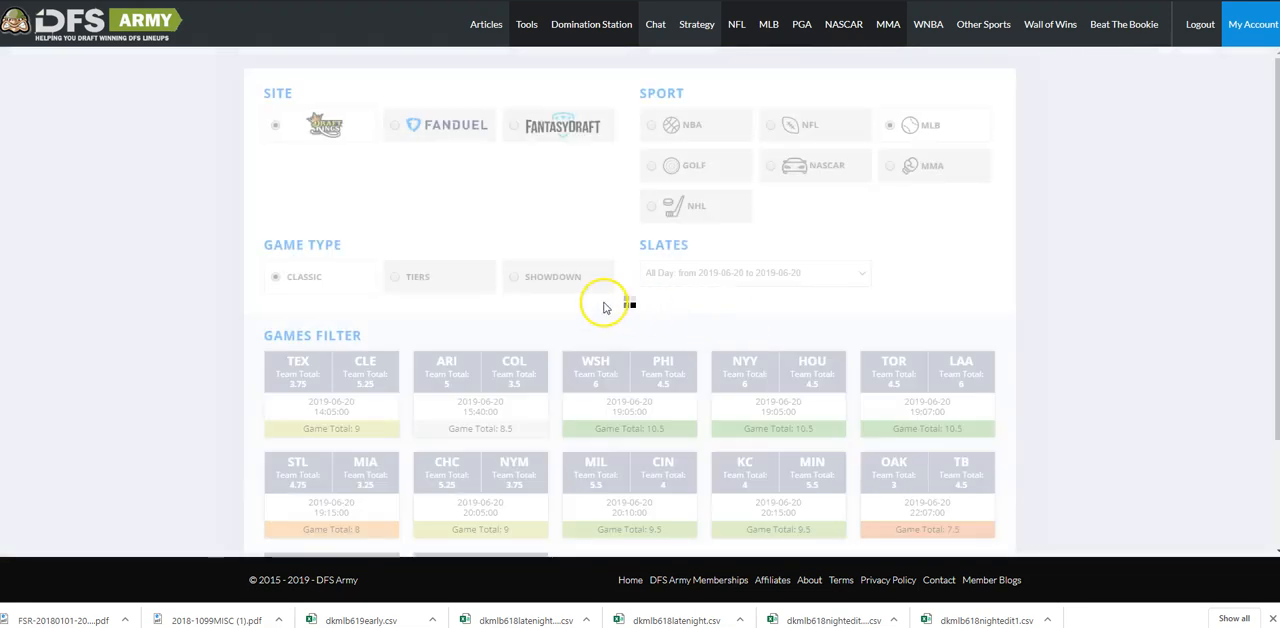
scroll(270, 248, "down", 7)
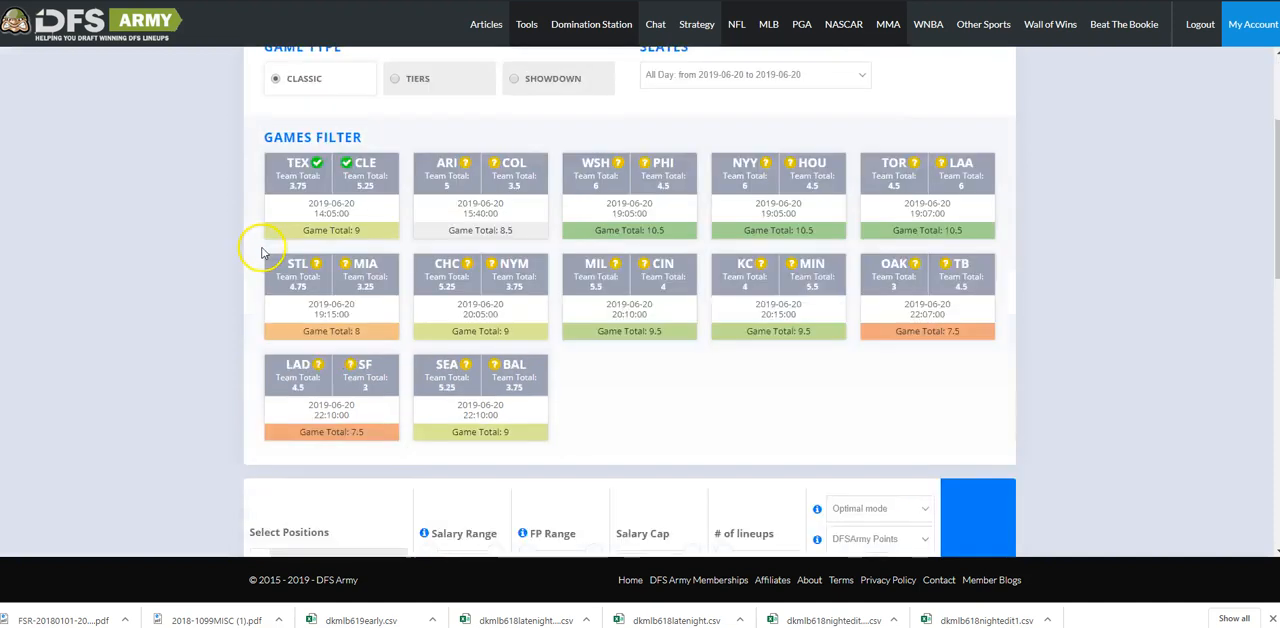
Configure the optimizer to build 30 lineups with 4 Unique Players, using Browser processing.
scroll(268, 248, "up", 2)
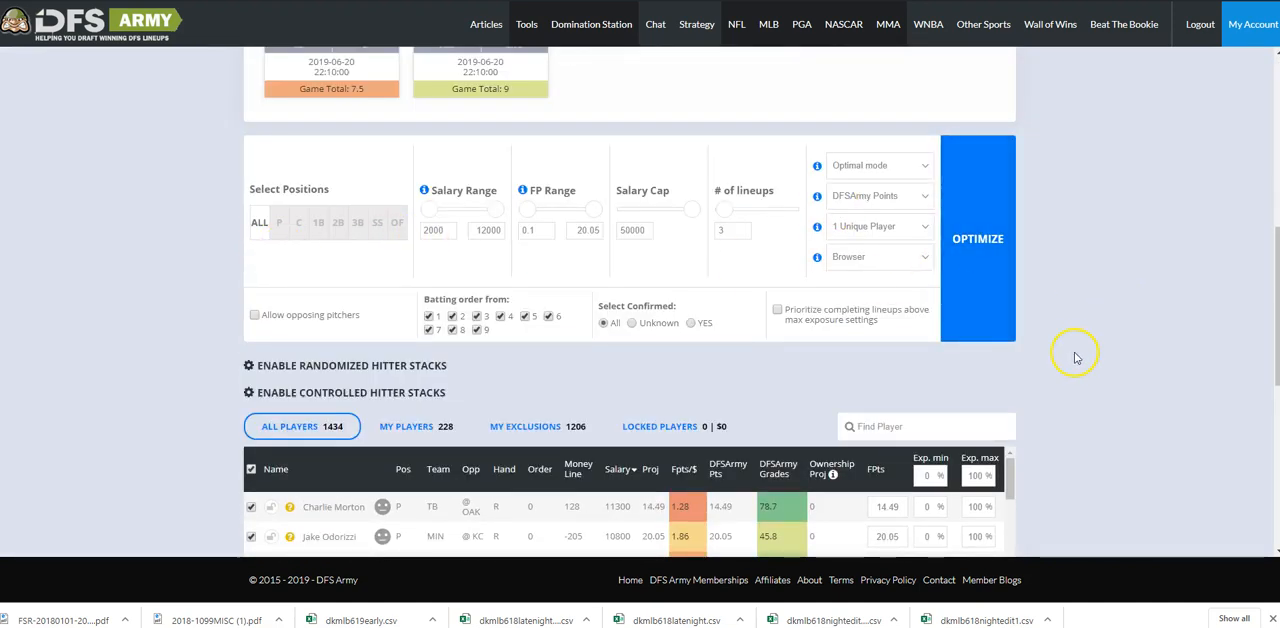
scroll(1073, 360, "up", 2)
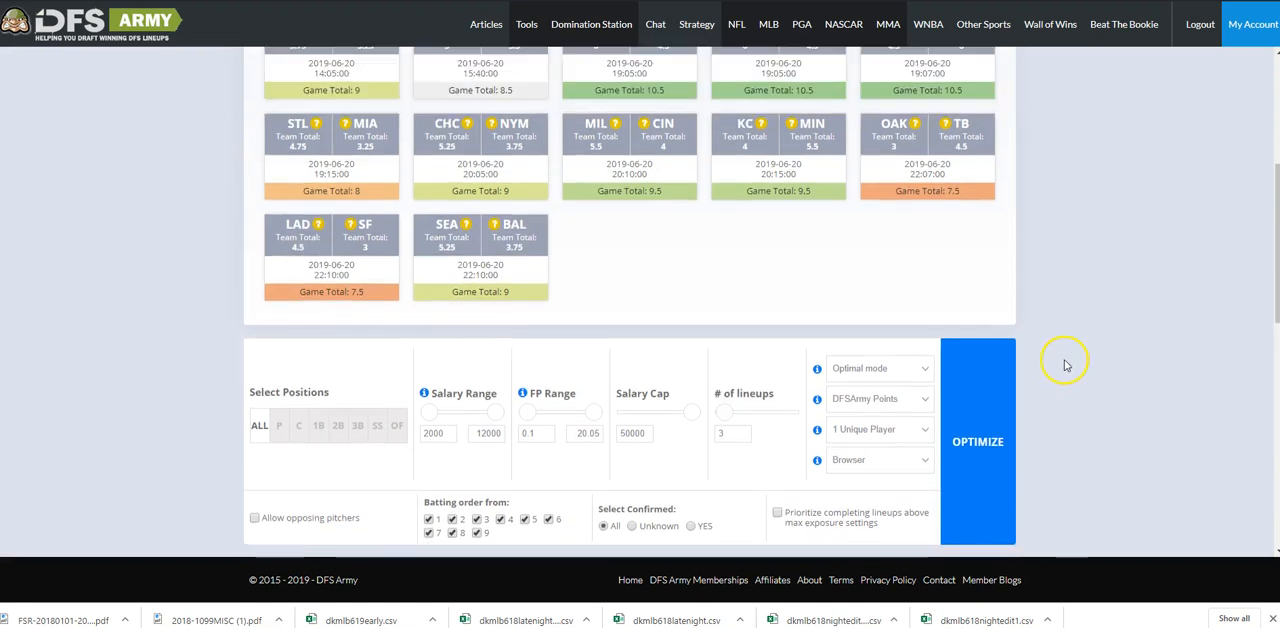
scroll(1104, 360, "down", 1)
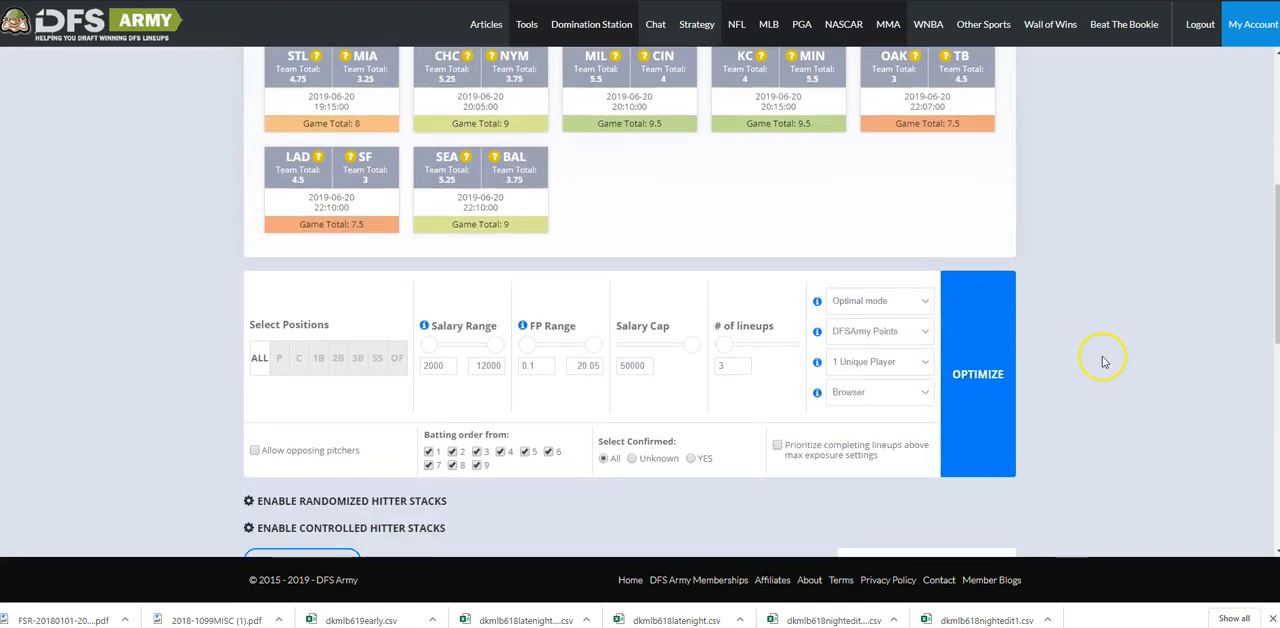
left_click(957, 379)
left_click(890, 394)
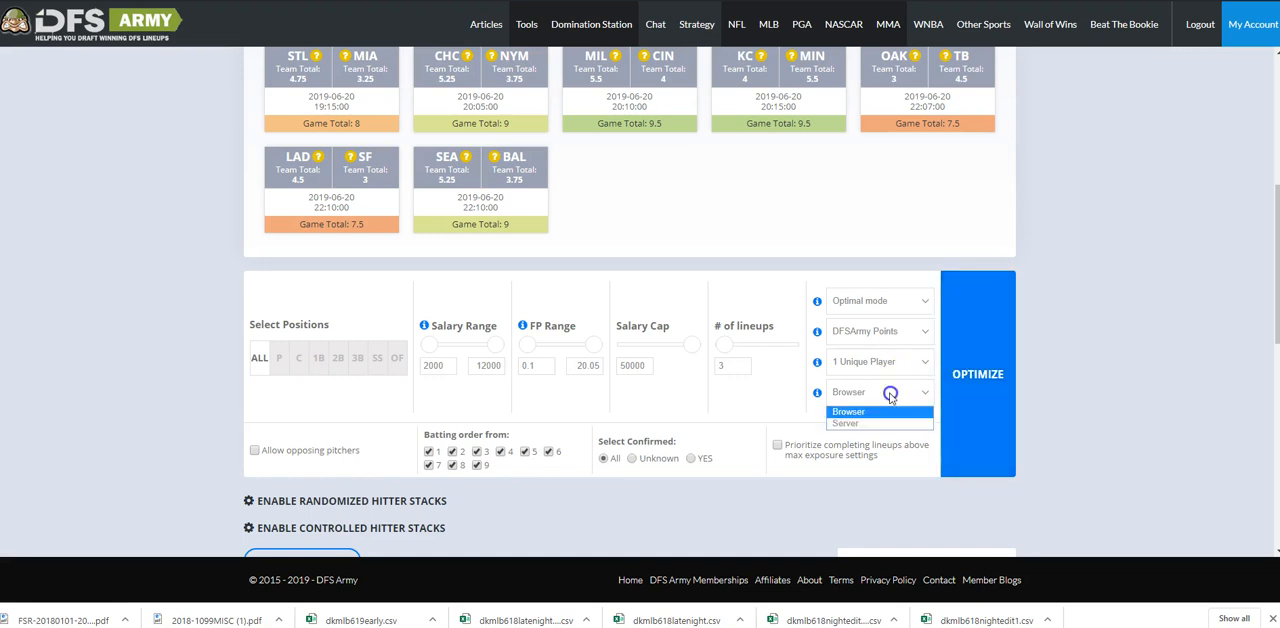
left_click(880, 412)
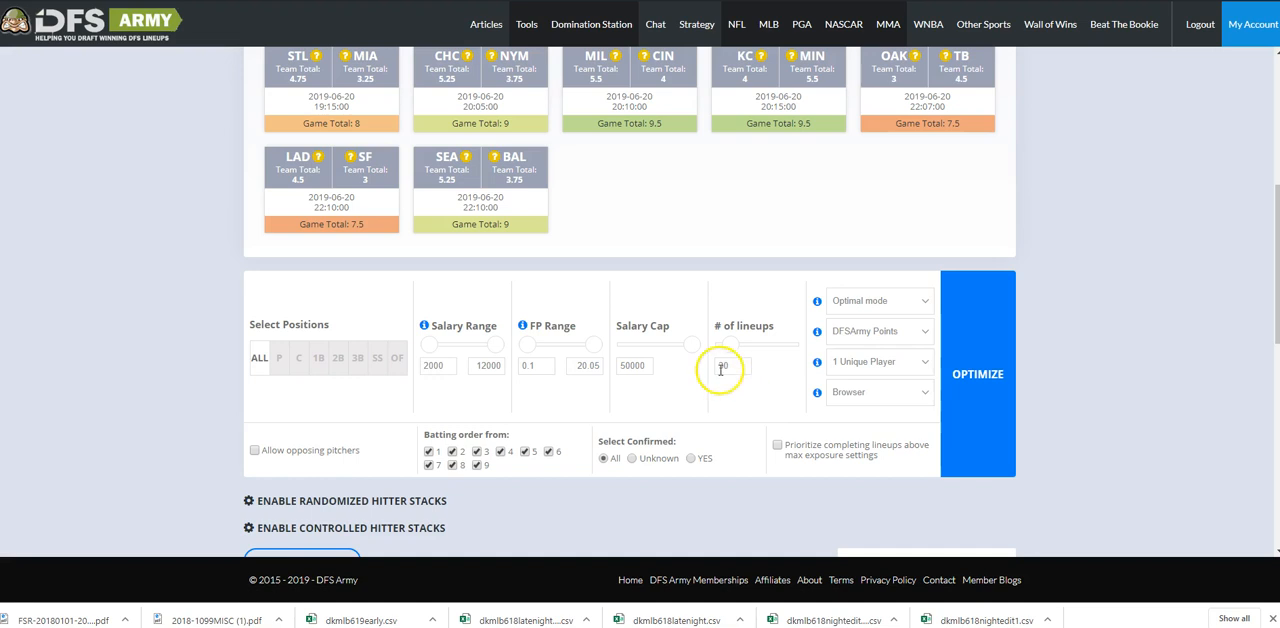
left_click(880, 362)
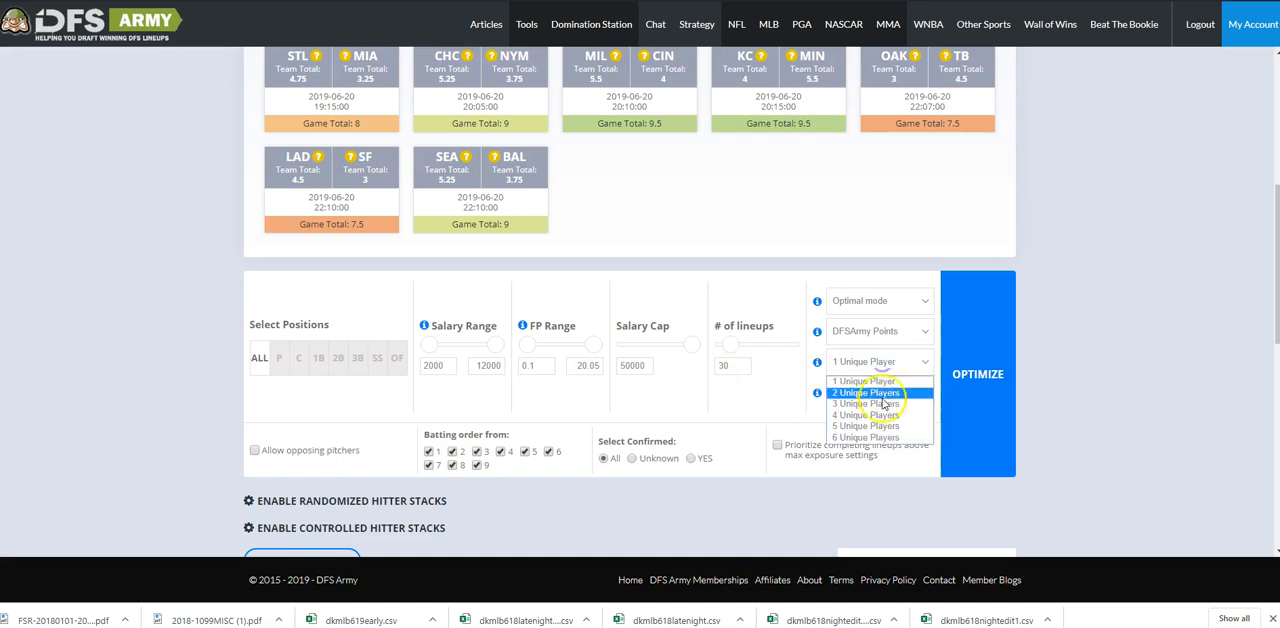
left_click(885, 416)
left_click(965, 372)
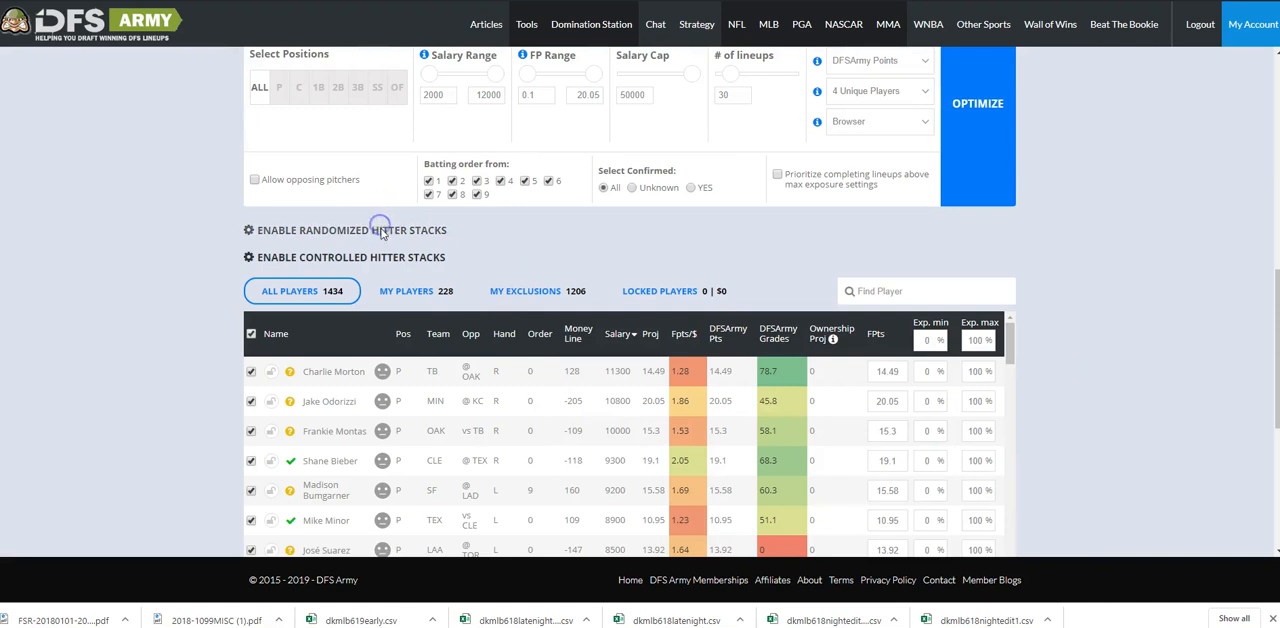
Enable randomized hitter stacks and set the stack rule to 4 players - 3 players.
left_click(381, 230)
left_click(338, 303)
left_click(325, 347)
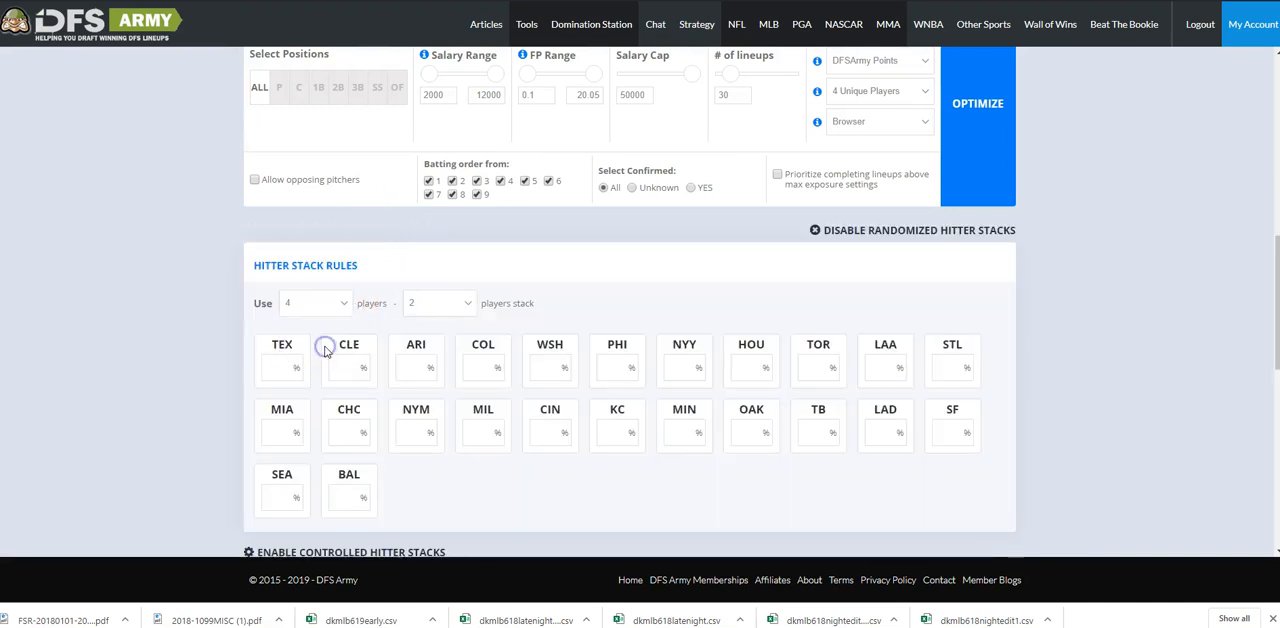
left_click(432, 306)
left_click(430, 335)
Set the maximum exposure for all players to 99%.
scroll(1094, 357, "up", 3)
scroll(1088, 363, "up", 3)
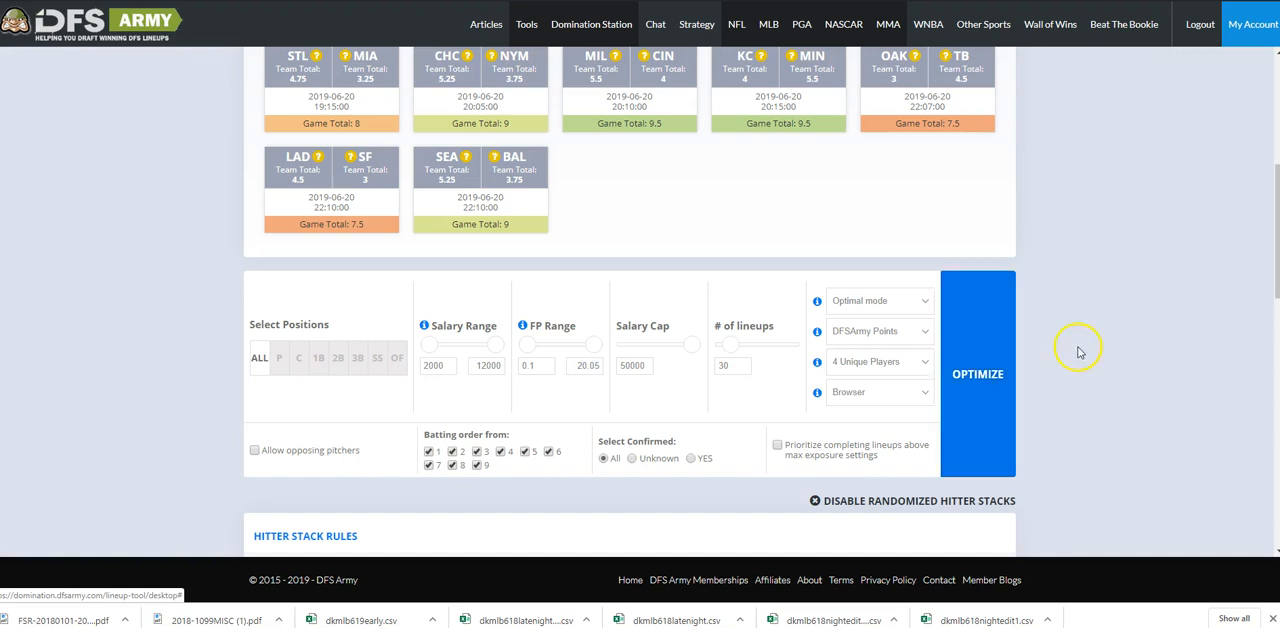
scroll(1077, 351, "down", 14)
left_click(981, 301)
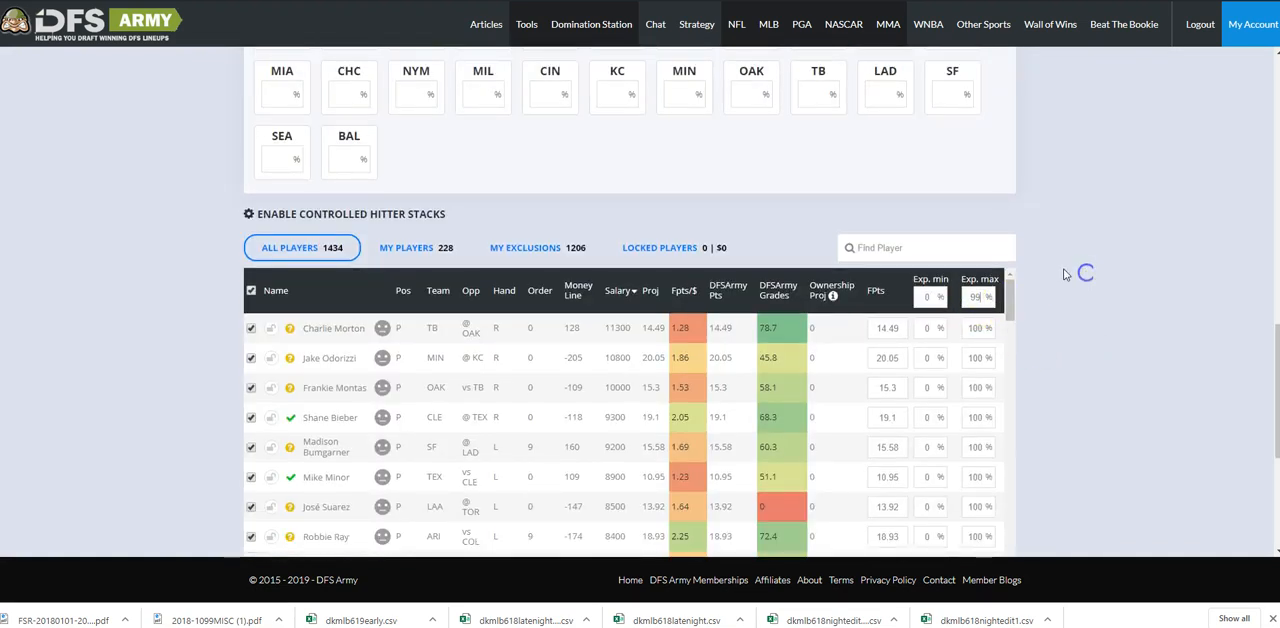
Run the lineup optimization in Browser mode and abort it before it completes.
scroll(1075, 265, "up", 20)
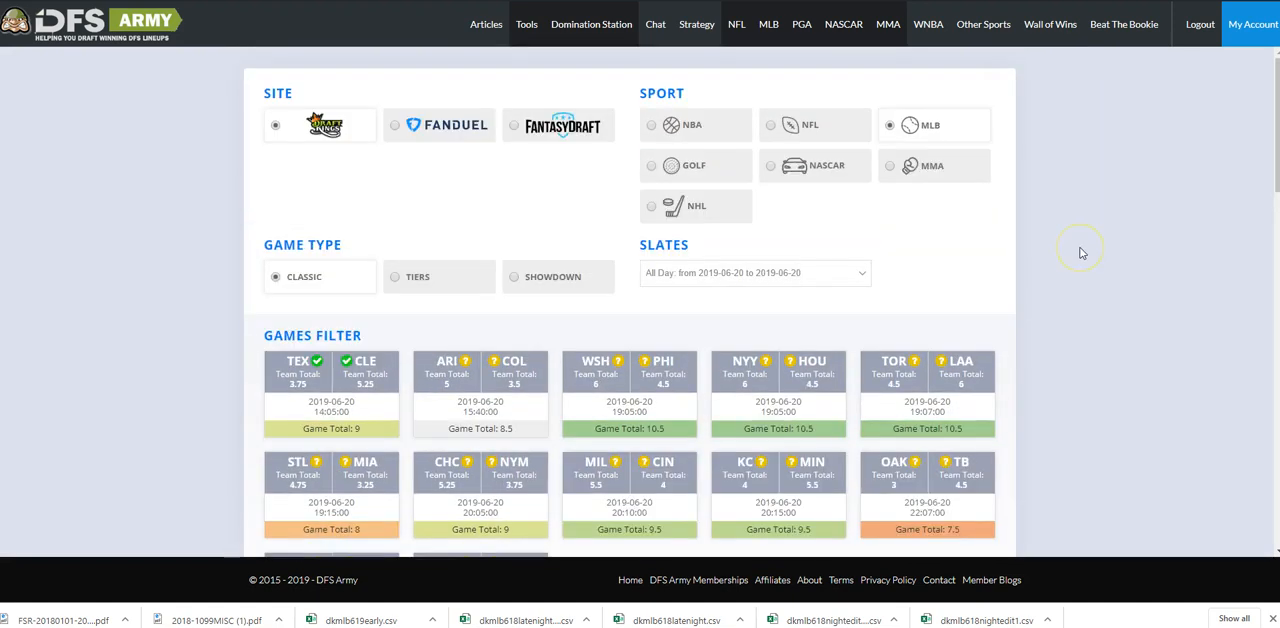
scroll(1080, 253, "down", 10)
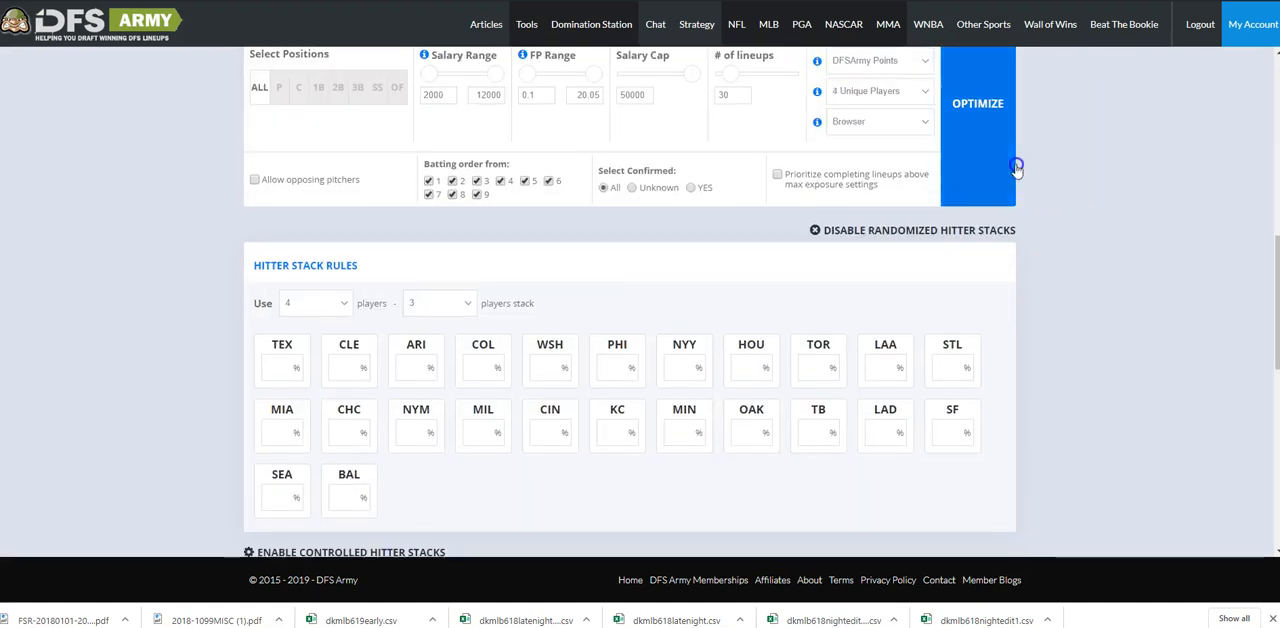
left_click(997, 168)
scroll(1049, 214, "down", 10)
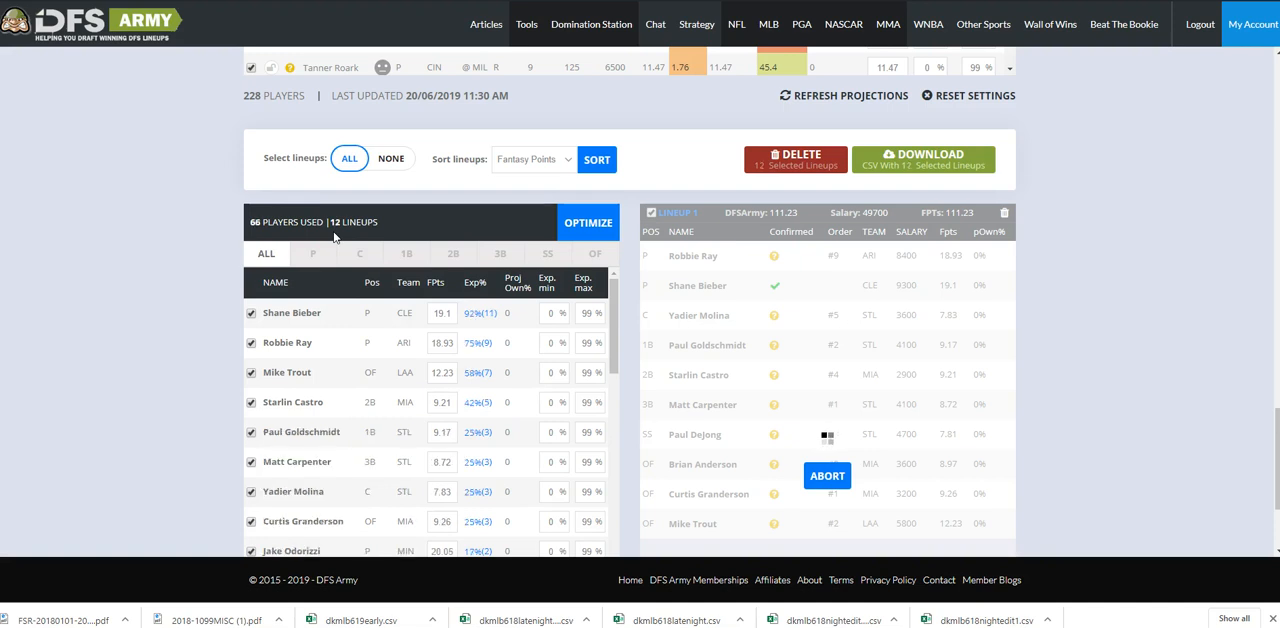
left_click(831, 480)
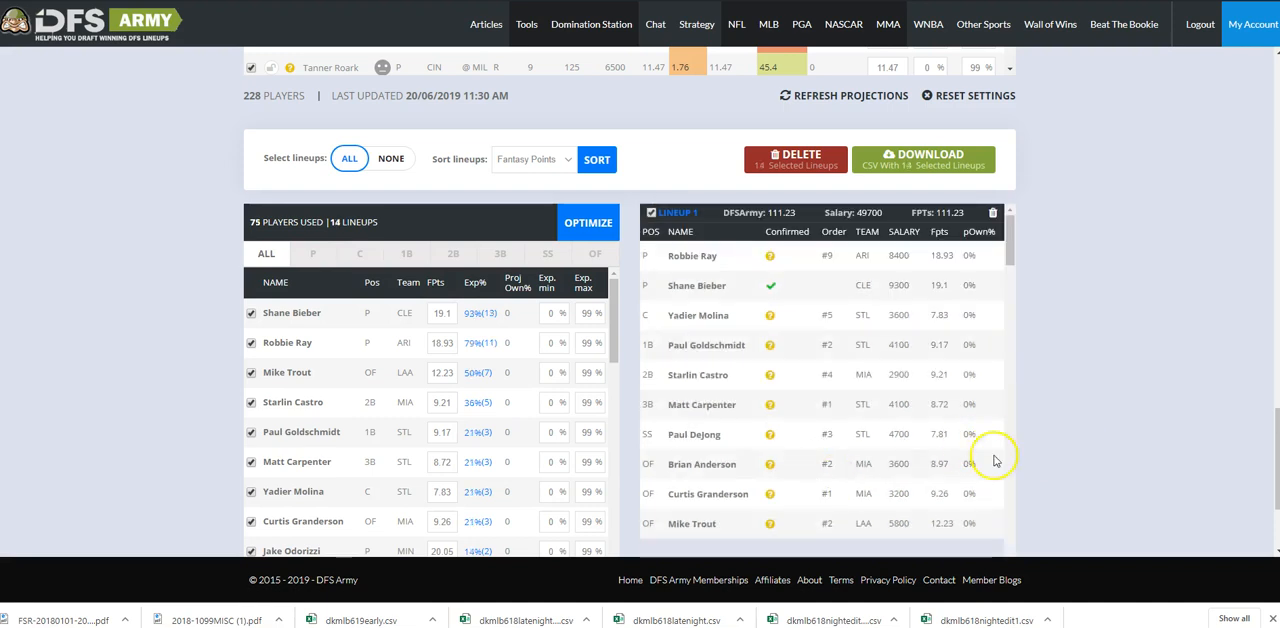
Switch the optimizer's processing from Browser to Server.
scroll(1114, 354, "up", 7)
scroll(1110, 337, "up", 5)
left_click(886, 331)
left_click(881, 363)
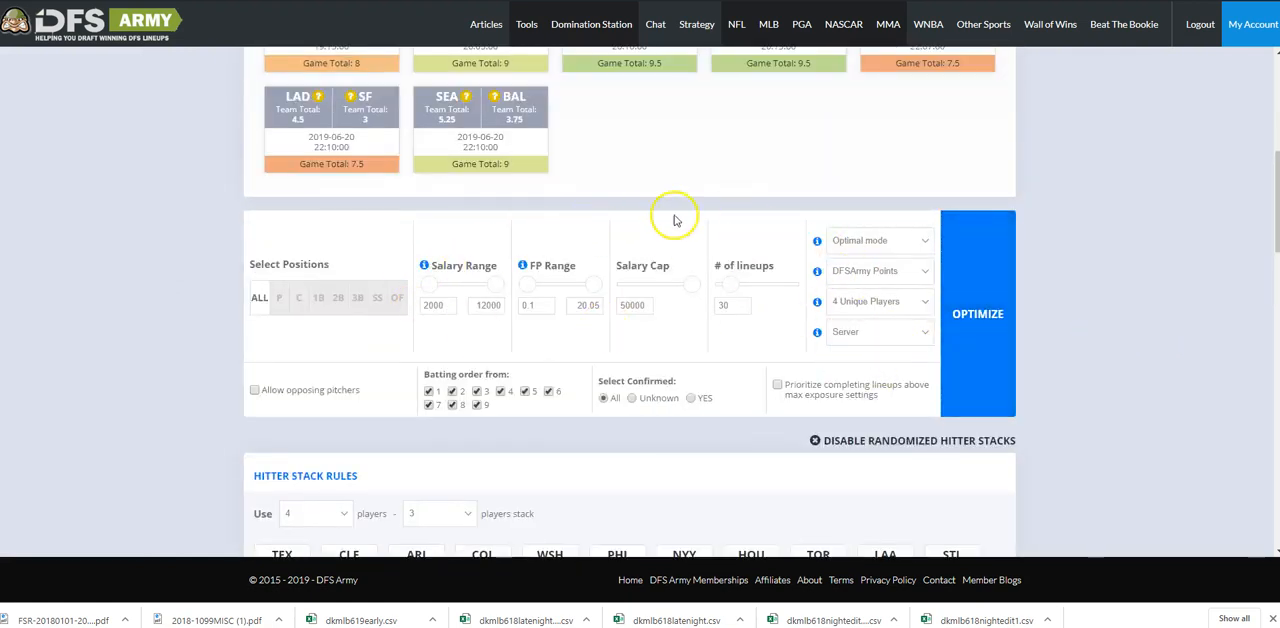
Generate the 30 MLB lineups with Server processing and view the resulting lineups.
scroll(650, 400, "up", 3)
scroll(1086, 393, "down", 3)
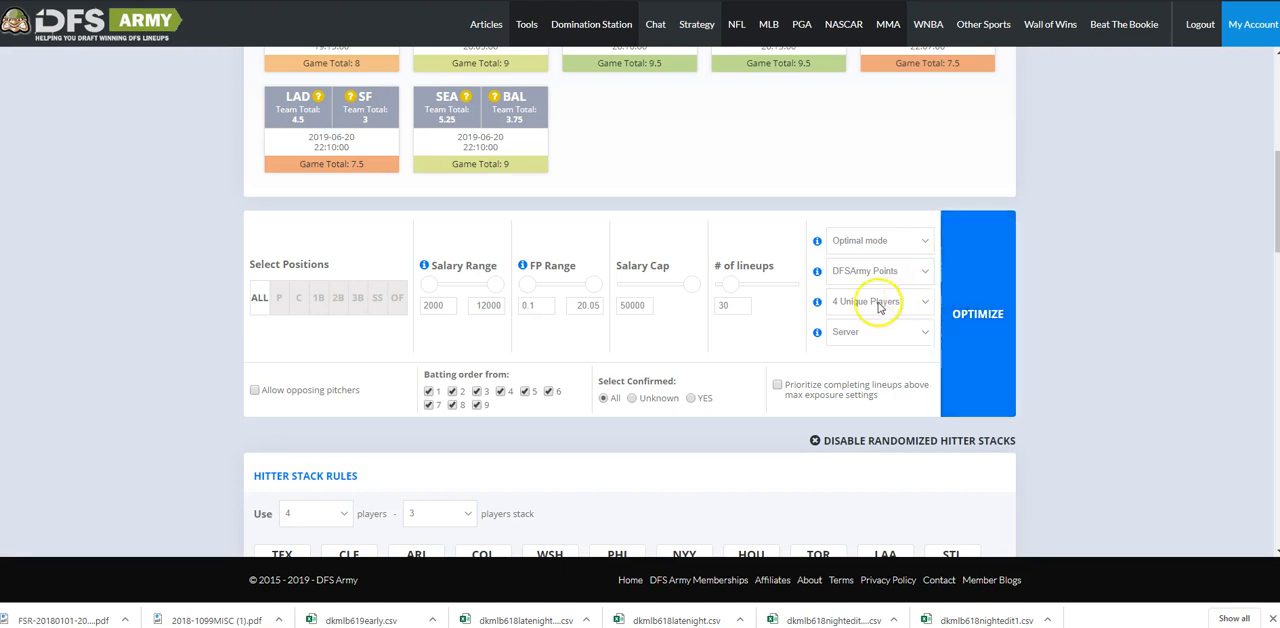
left_click(965, 296)
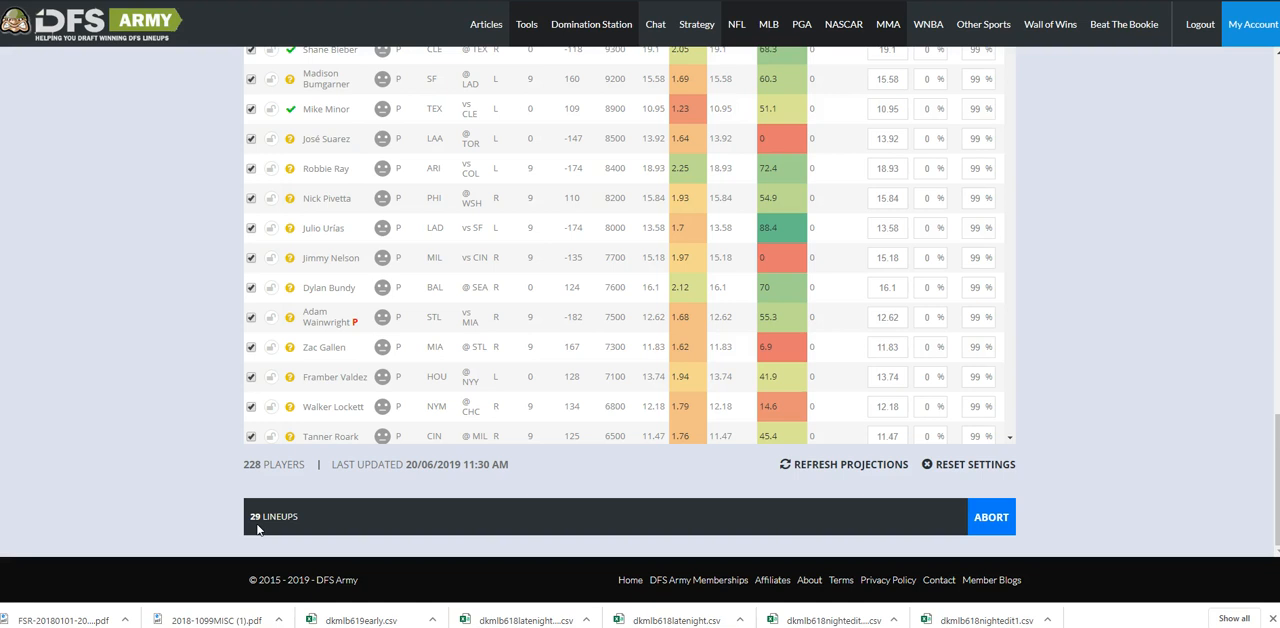
scroll(214, 468, "down", 4)
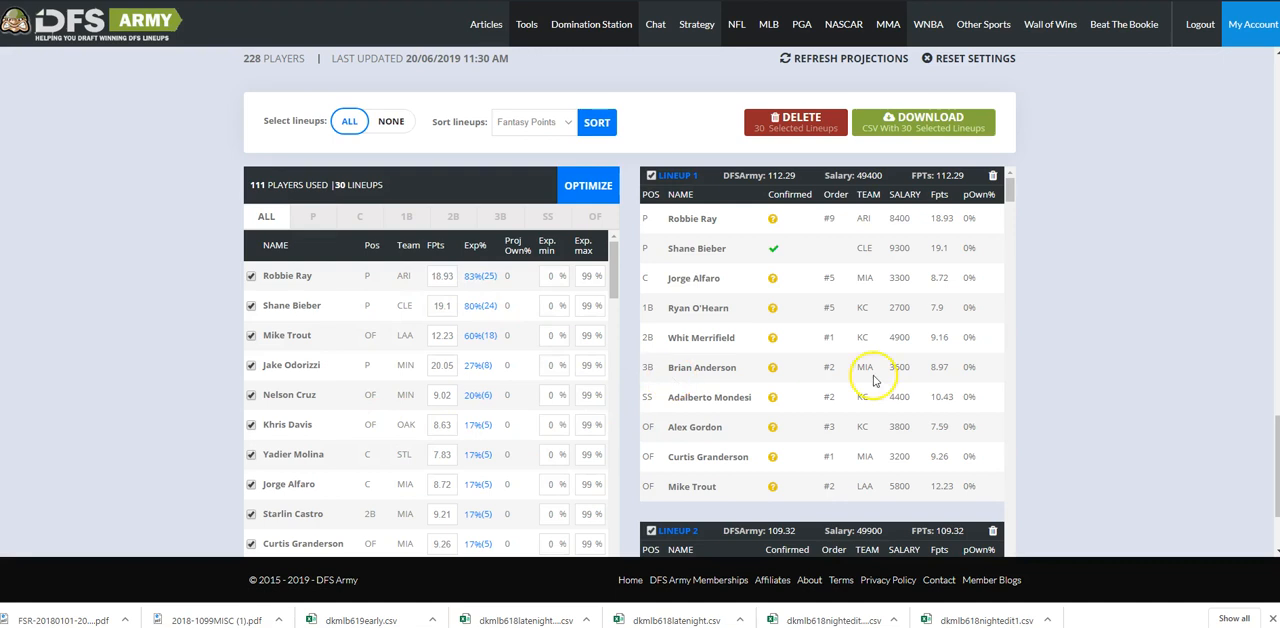
Change the sport back to NASCAR and reload the Xfinity Series - Iowa CircuitCity.com 250 slate.
scroll(1215, 390, "up", 15)
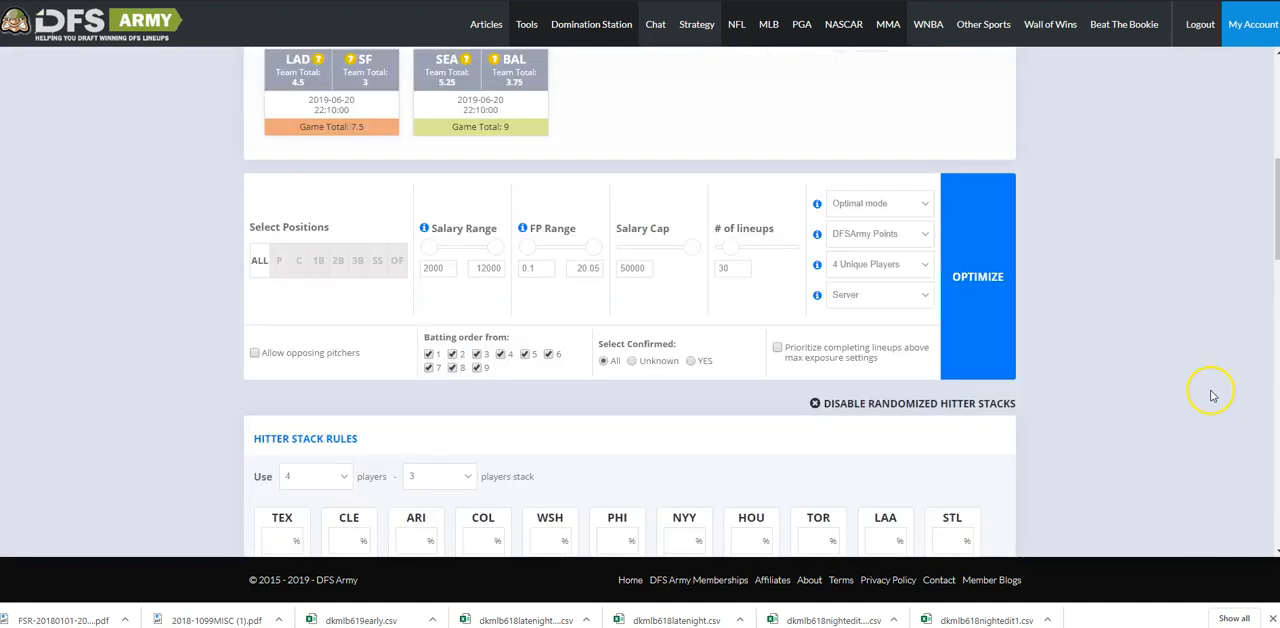
scroll(1100, 330, "up", 1)
scroll(600, 310, "up", 3)
scroll(645, 368, "down", 1)
scroll(848, 402, "down", 3)
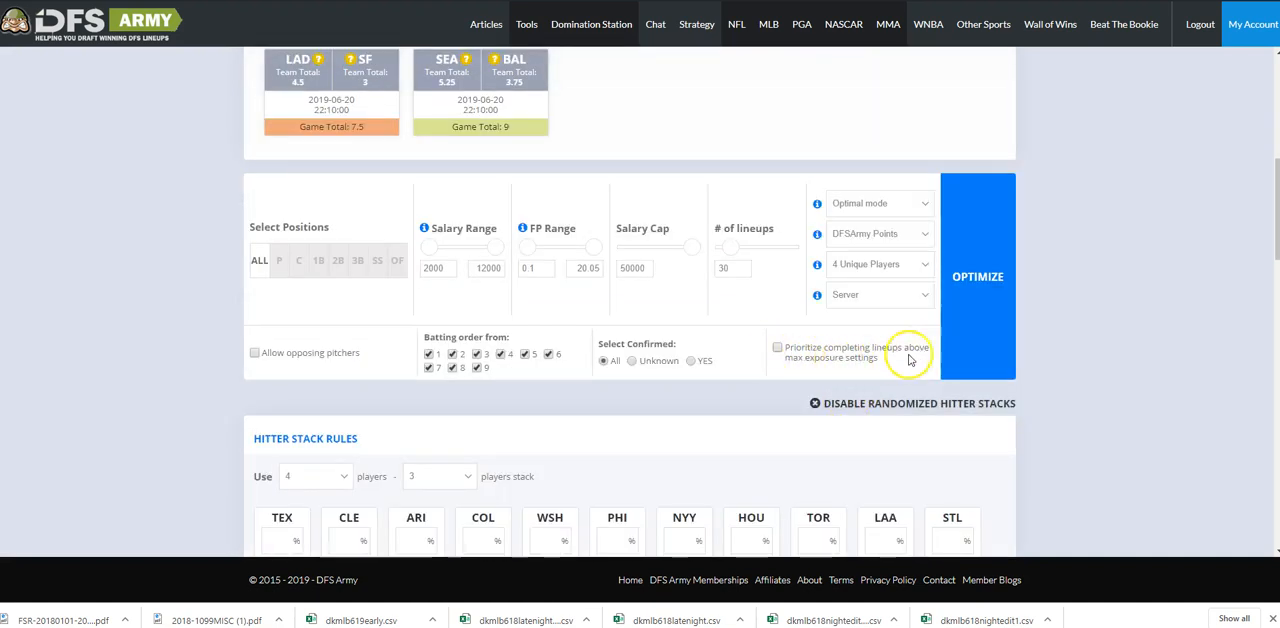
scroll(1094, 288, "up", 5)
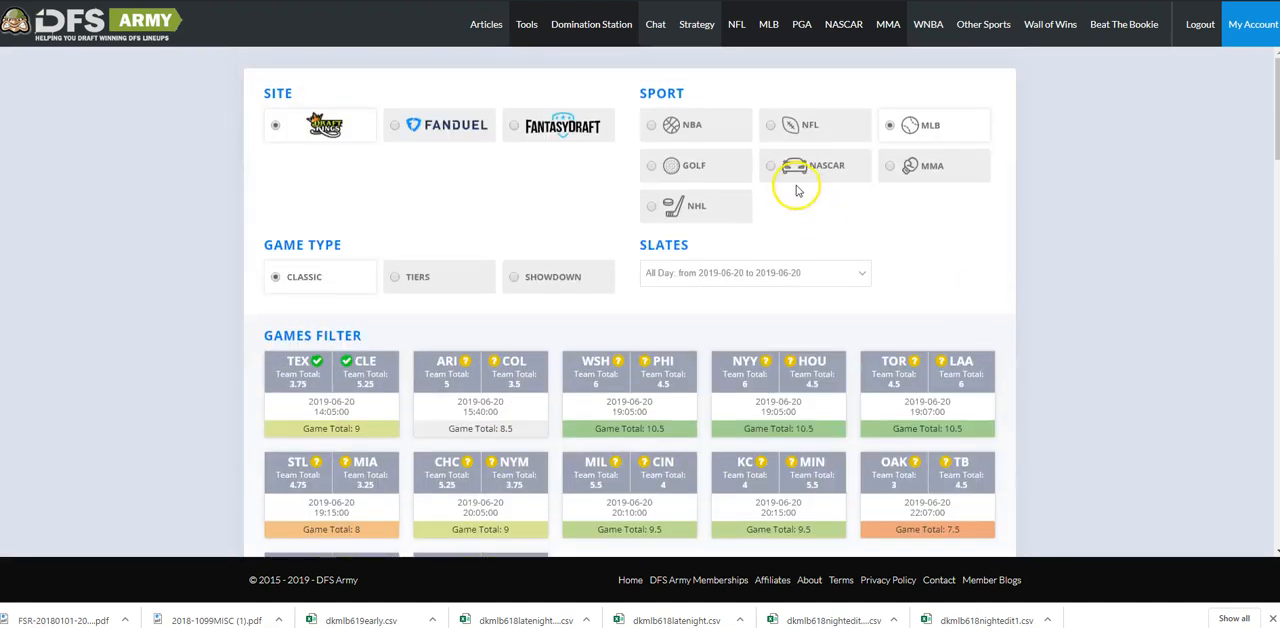
left_click(812, 166)
left_click(490, 273)
left_click(493, 305)
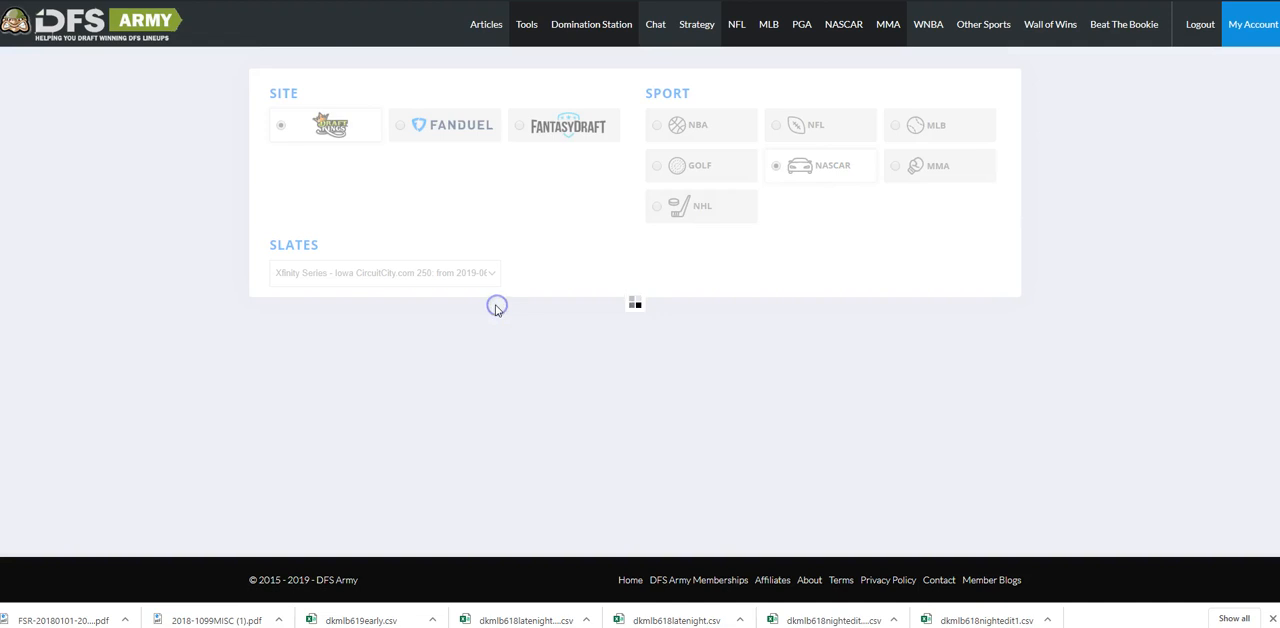
Set the maximum exposure for all NASCAR drivers to 40%.
scroll(1086, 317, "down", 6)
scroll(1086, 317, "up", 2)
double_click(980, 291)
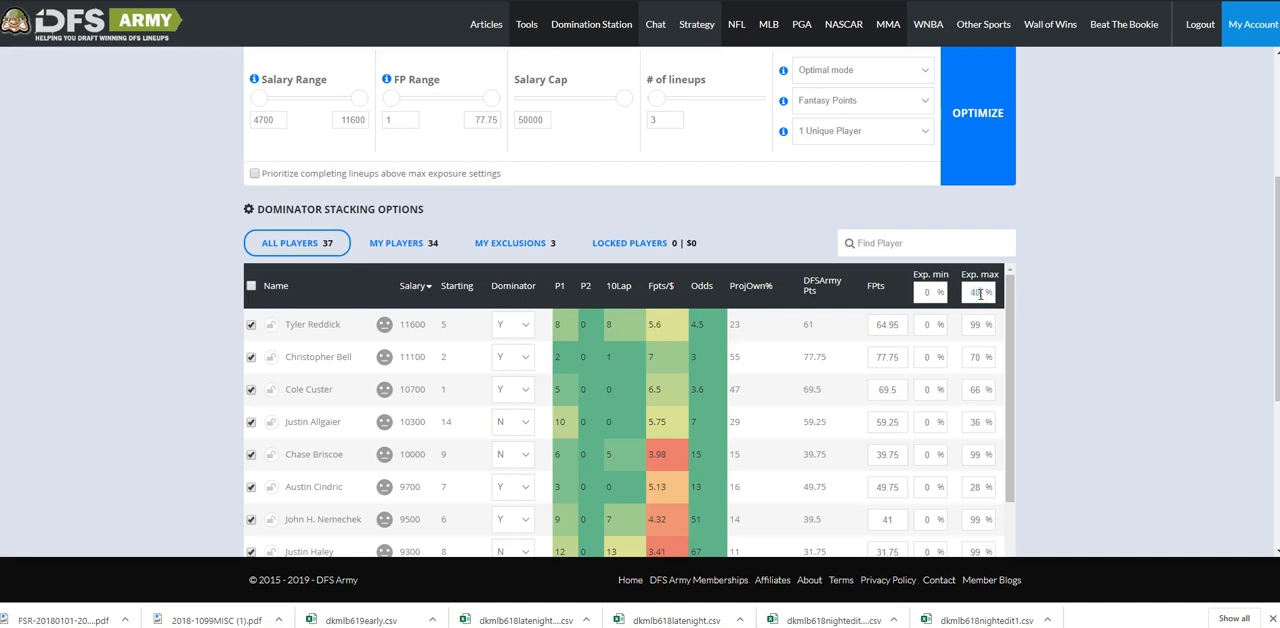
scroll(1066, 280, "down", 2)
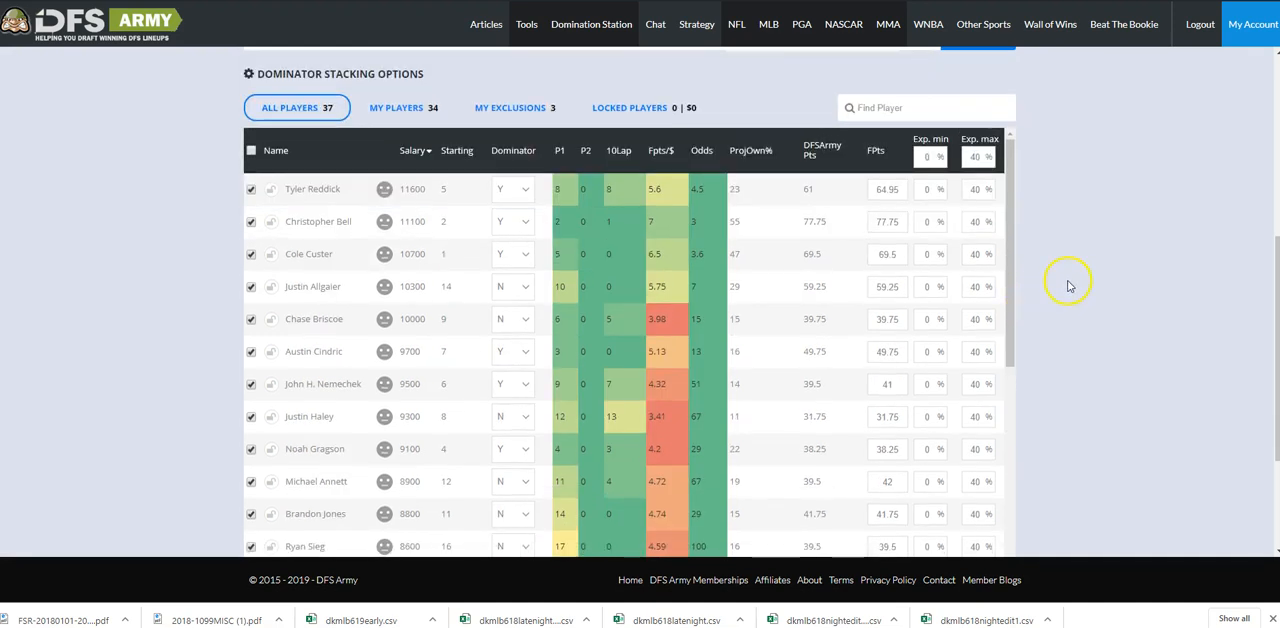
Change the NASCAR optimizer from Optimal mode to Tournament mode.
scroll(1080, 280, "up", 4)
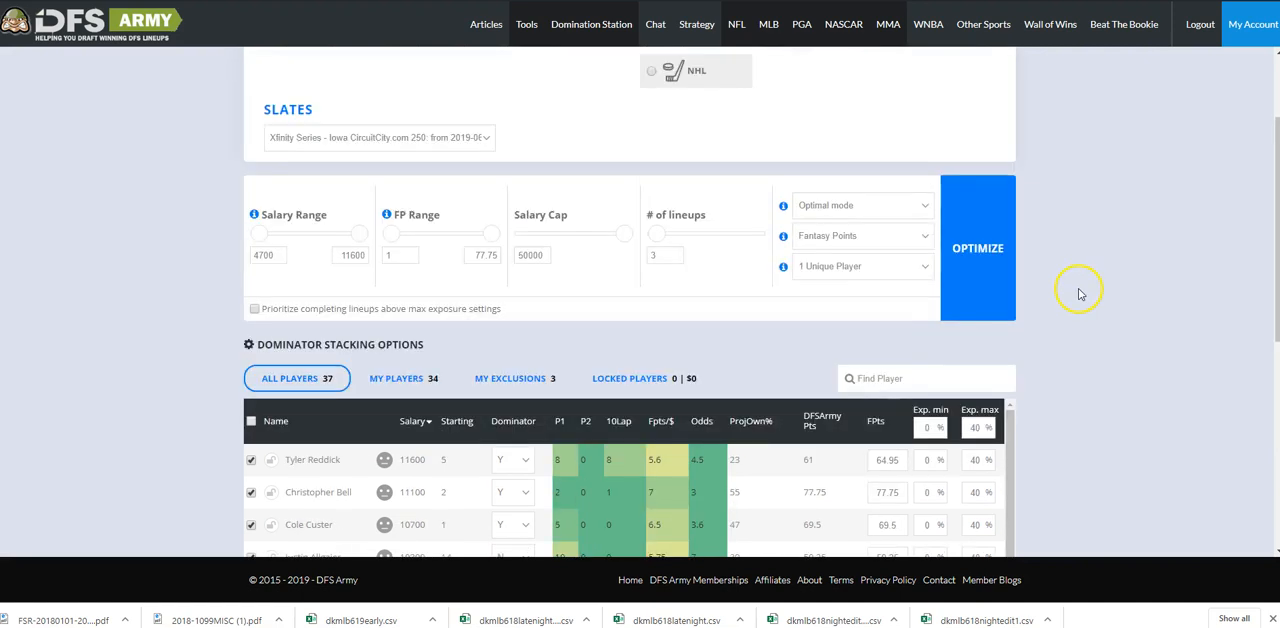
left_click(881, 211)
left_click(872, 236)
left_click(880, 205)
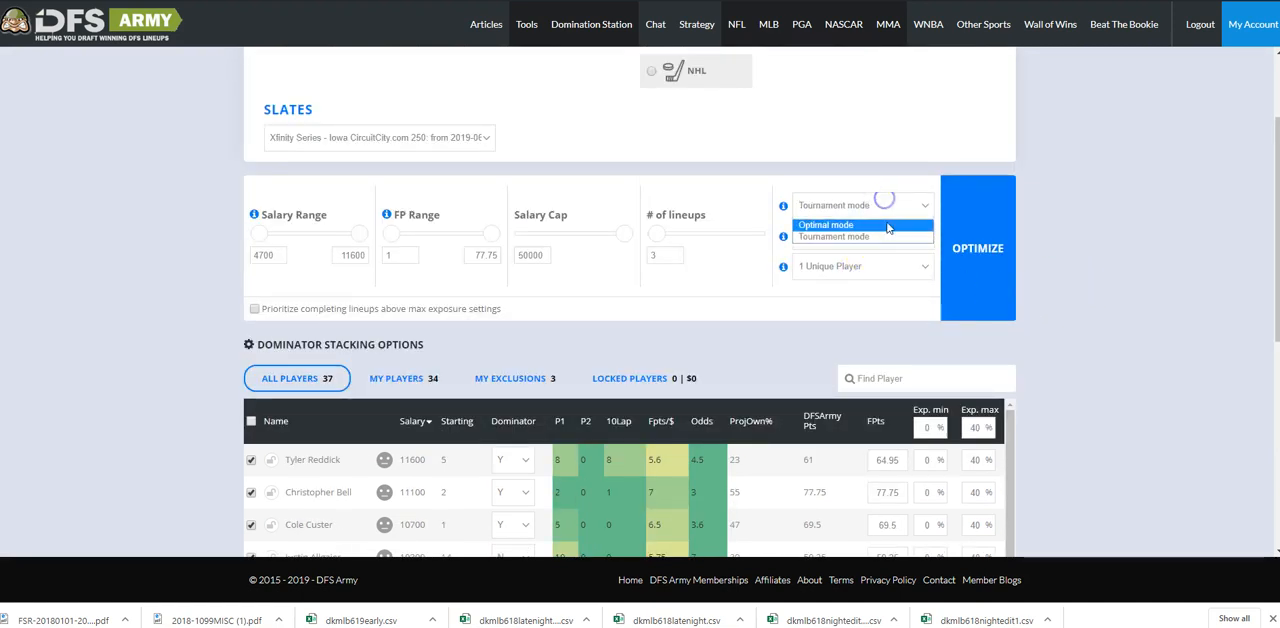
left_click(883, 238)
scroll(1050, 370, "down", 5)
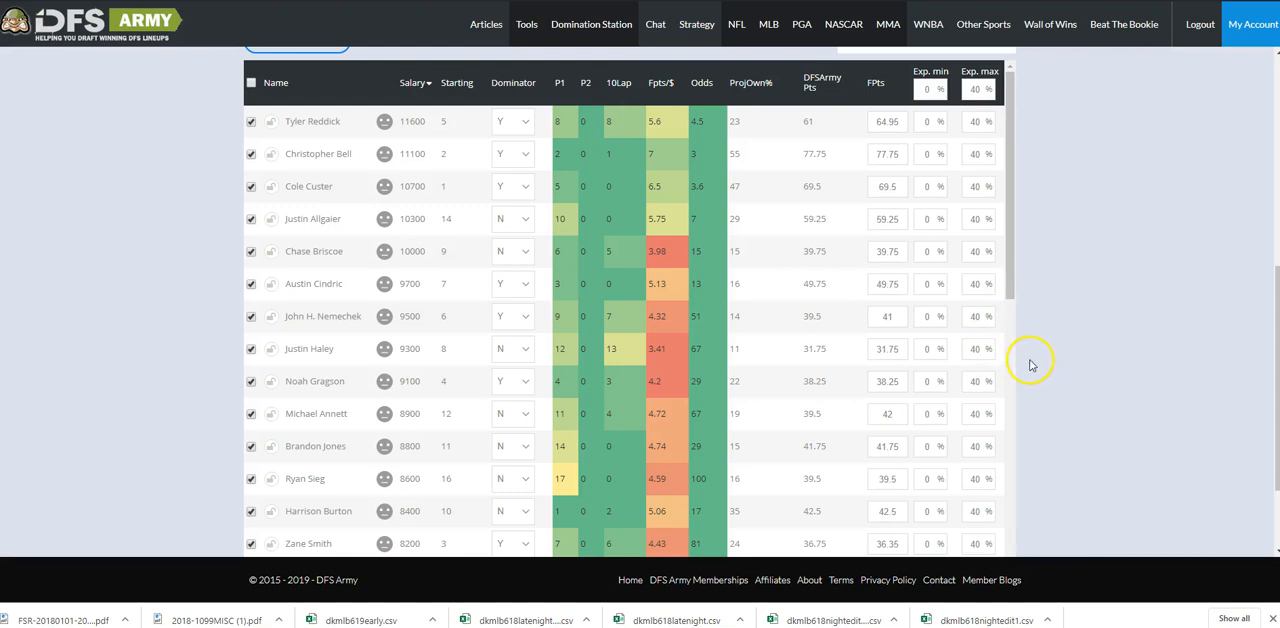
Require 3 unique players per lineup and try to generate three NASCAR lineups in Tournament mode.
scroll(1068, 350, "up", 5)
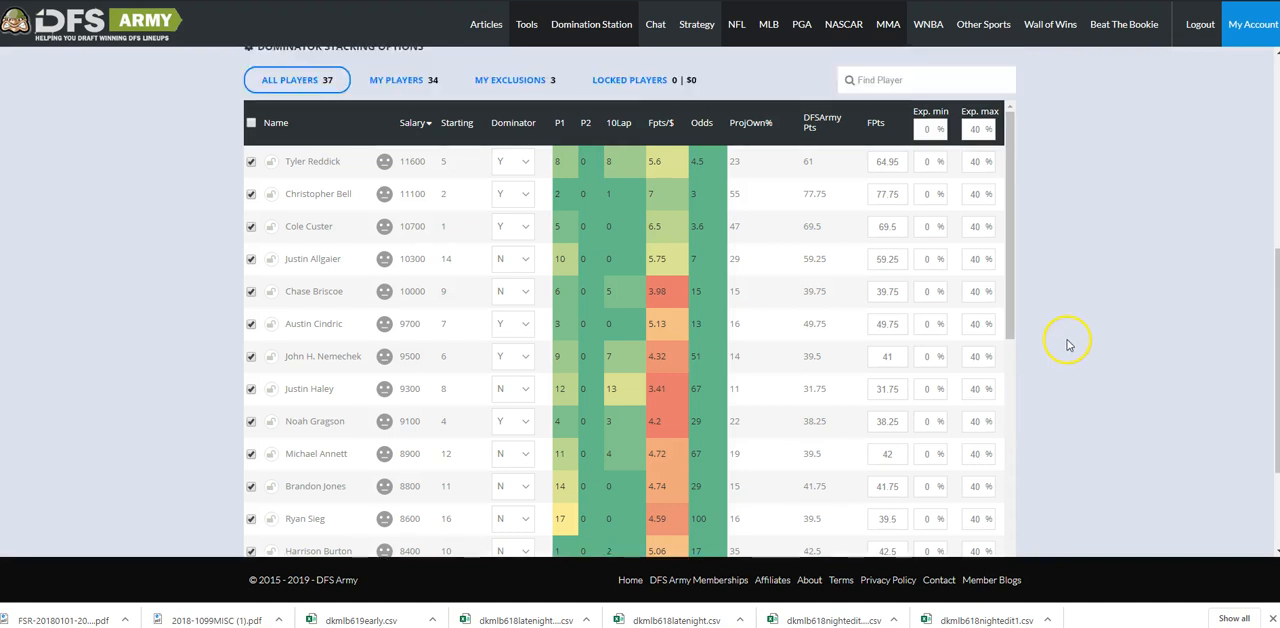
scroll(563, 425, "down", 1)
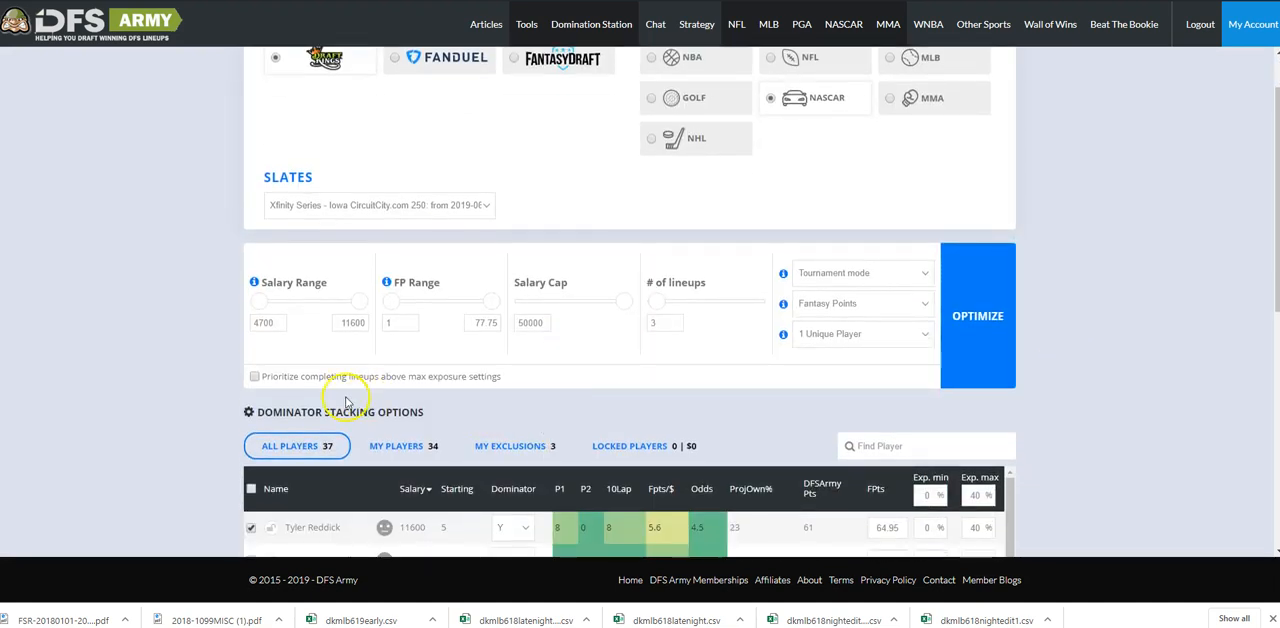
left_click(885, 335)
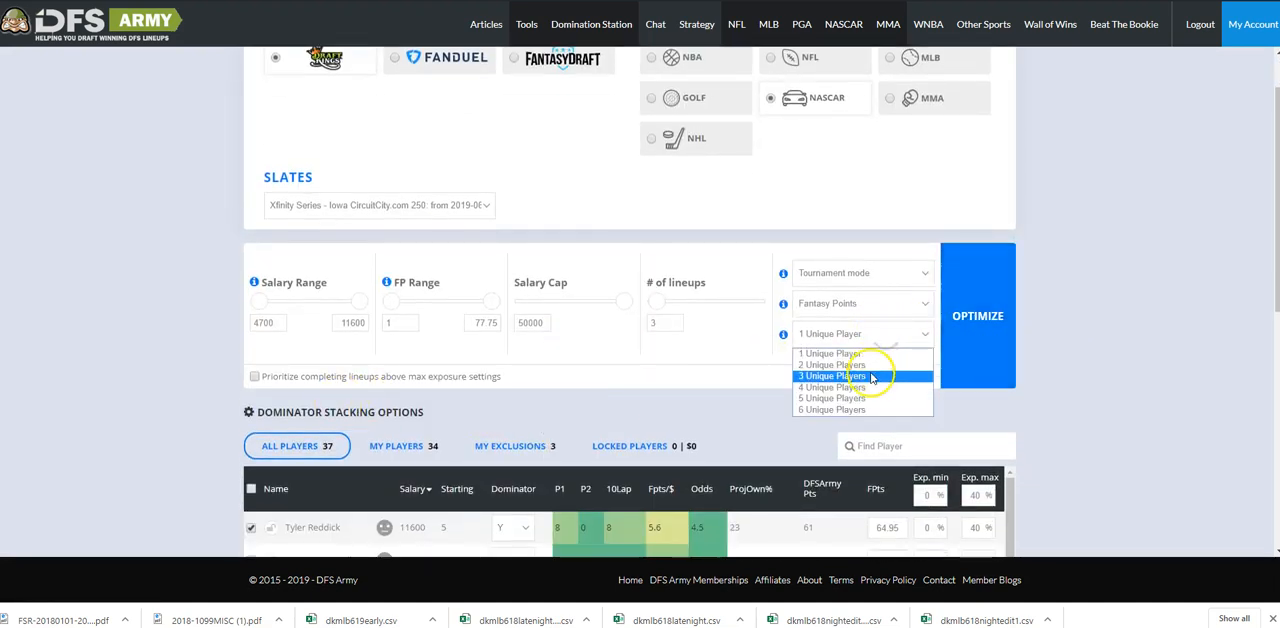
left_click(870, 376)
left_click(990, 332)
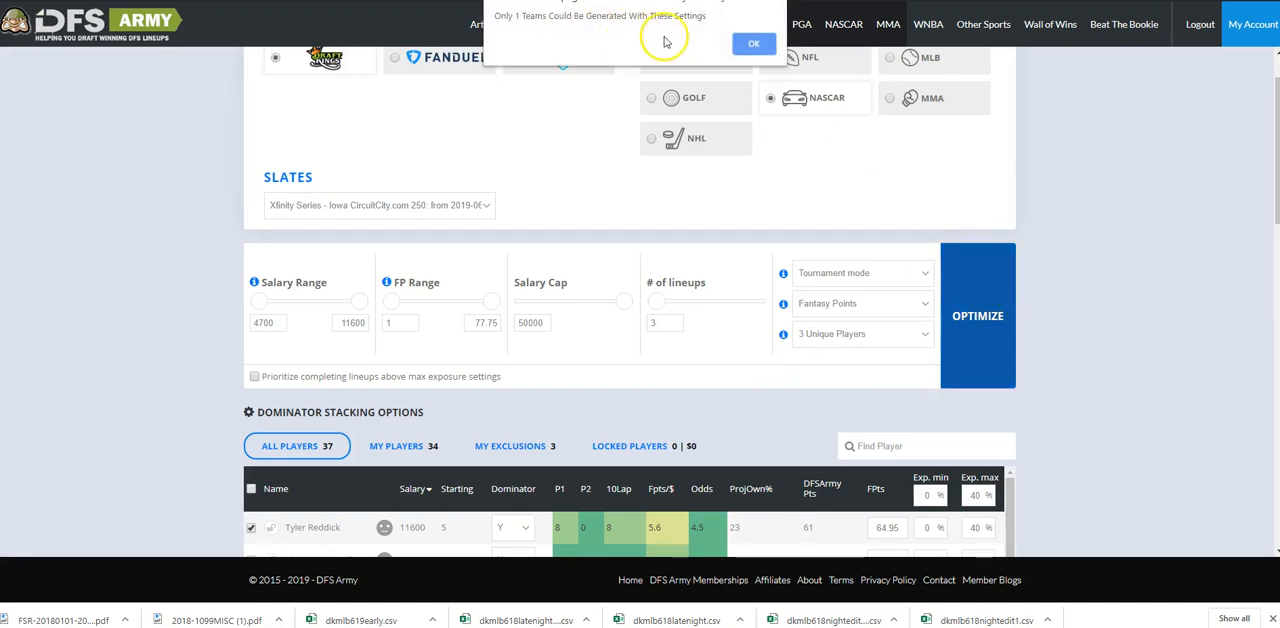
left_click(755, 44)
Check the drivers' maximum exposure limits and try again to generate the three NASCAR lineups.
scroll(1000, 190, "down", 4)
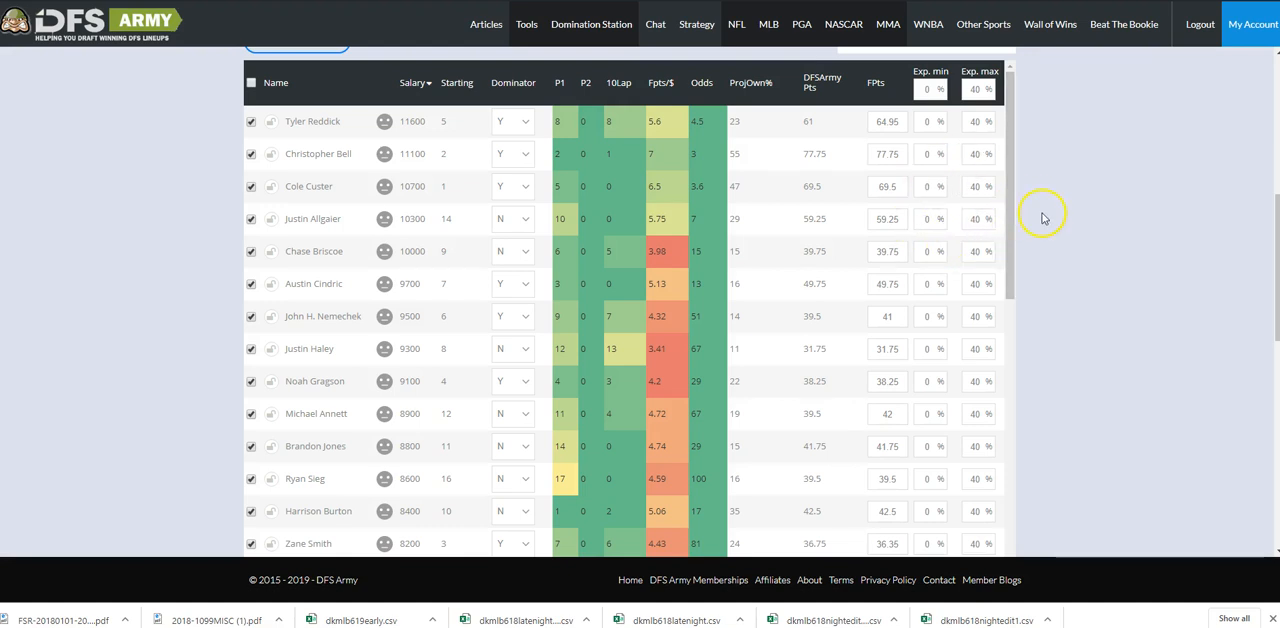
scroll(934, 277, "down", 2)
scroll(988, 277, "up", 2)
scroll(1040, 297, "up", 4)
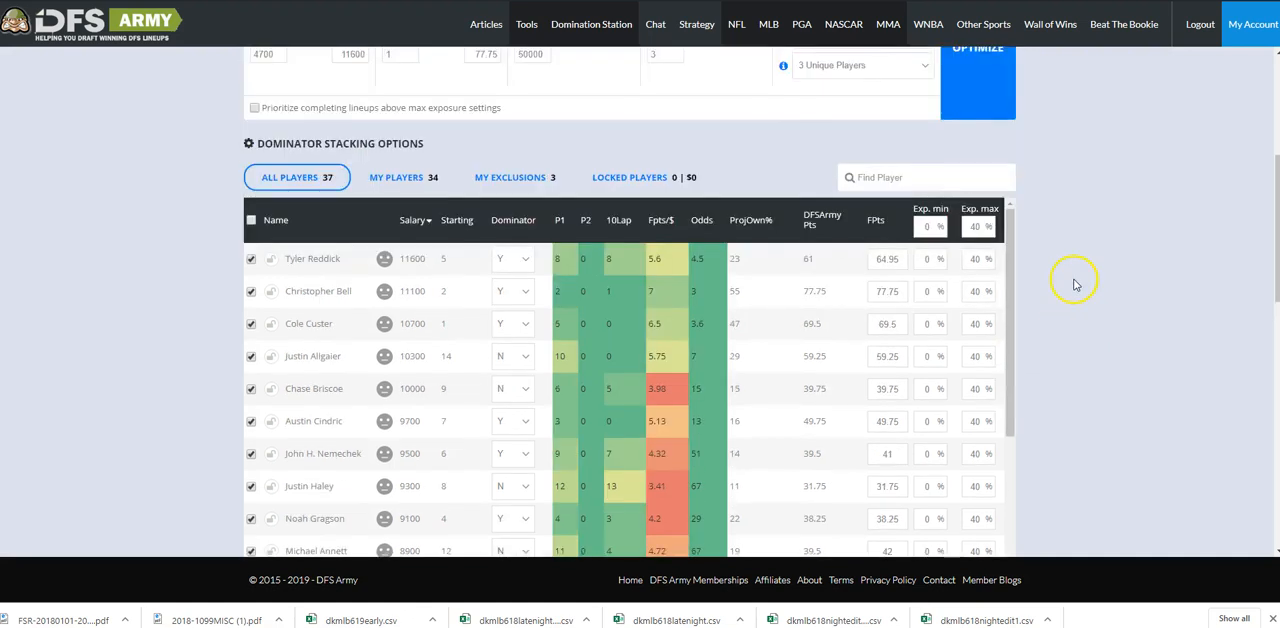
left_click(996, 333)
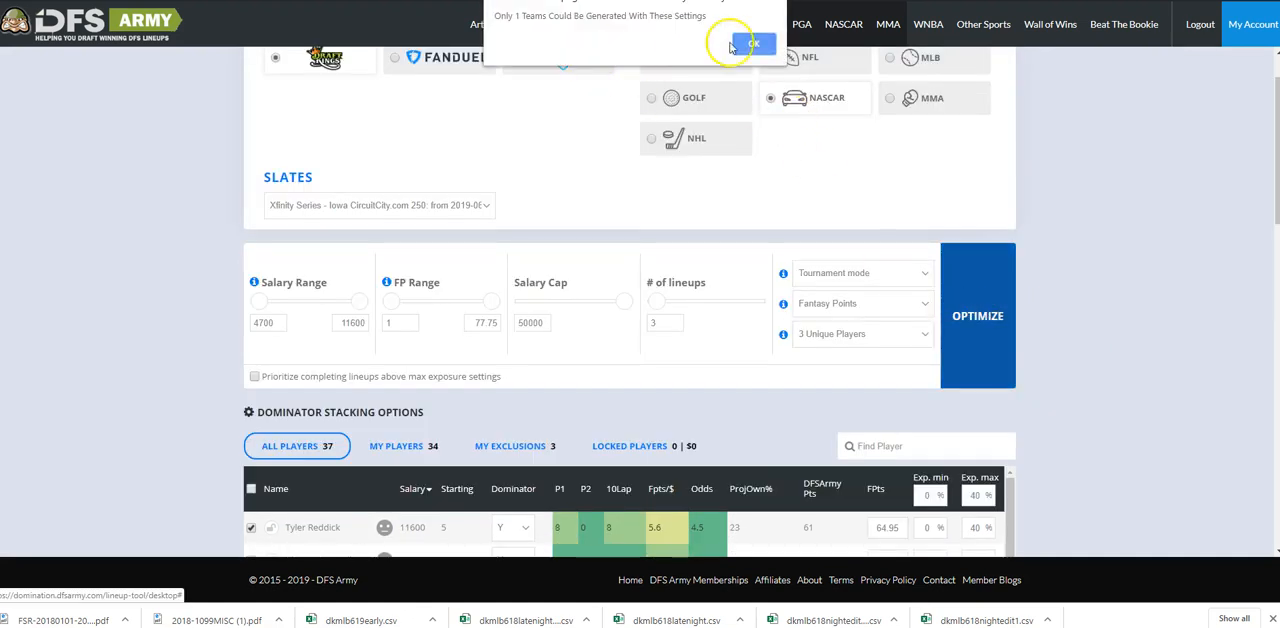
left_click(750, 42)
Prioritize completing lineups above the max exposure settings, set the number of lineups to 50 and run the optimizer.
left_click(254, 376)
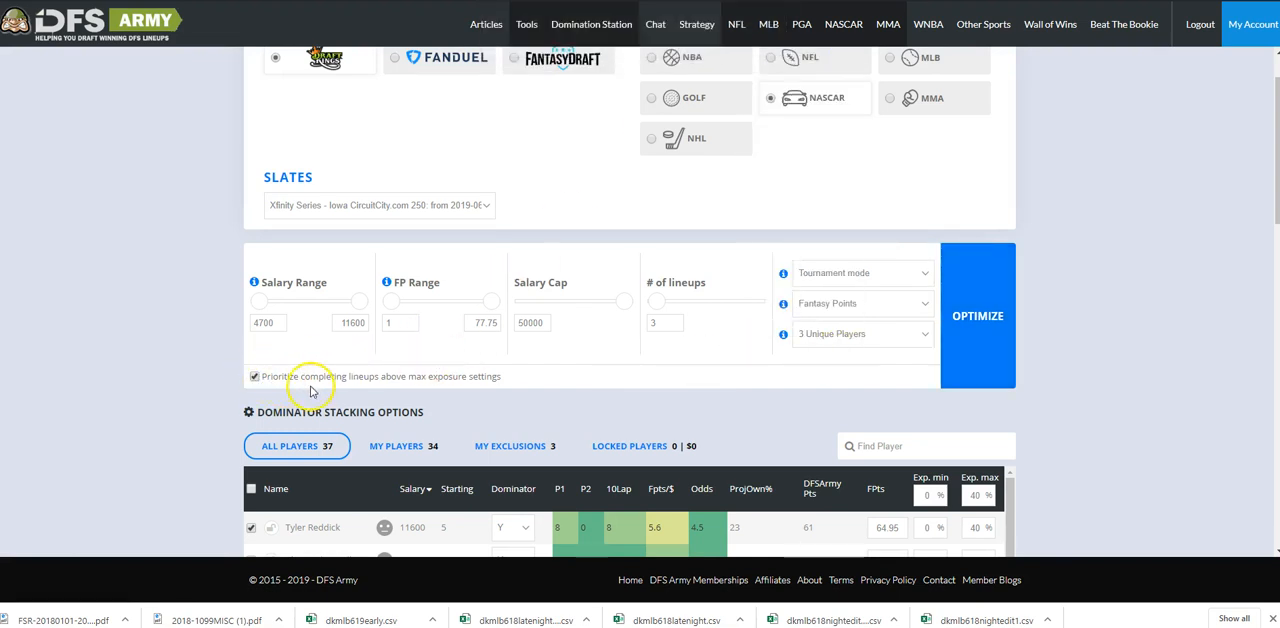
left_click(675, 325)
double_click(675, 325)
left_click(987, 287)
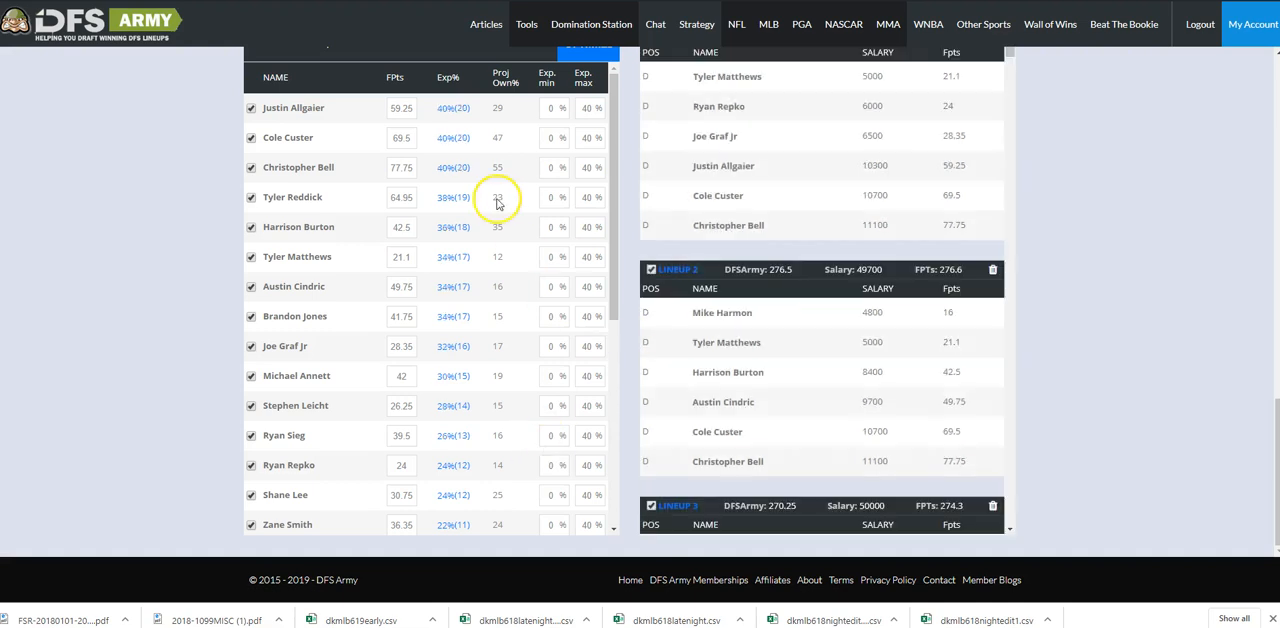
Examine each driver's exposure percentage and projected ownership across the 50 generated lineups.
scroll(477, 283, "down", 2)
scroll(474, 270, "up", 2)
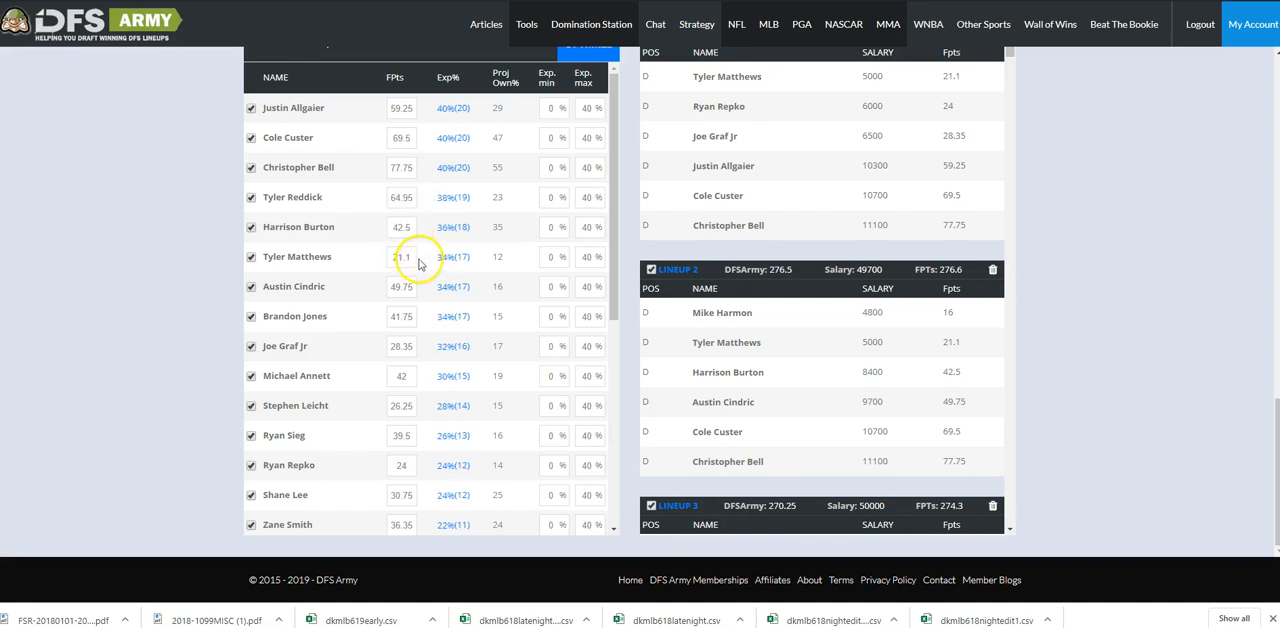
scroll(448, 280, "down", 2)
scroll(450, 282, "down", 2)
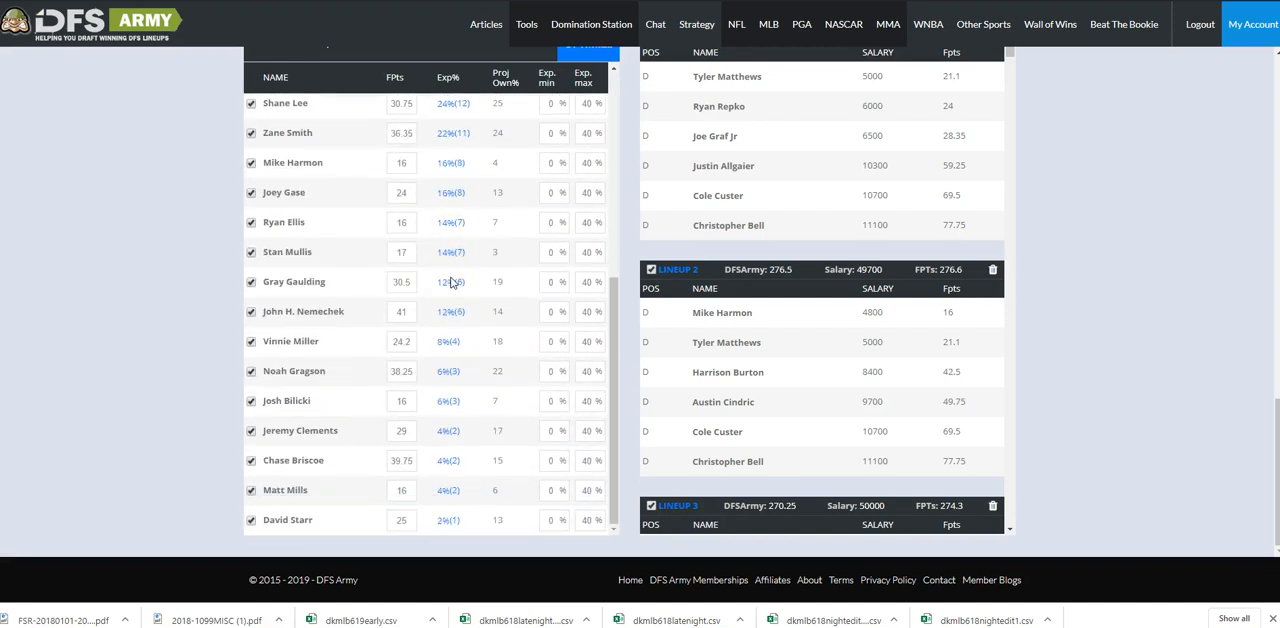
scroll(450, 282, "up", 2)
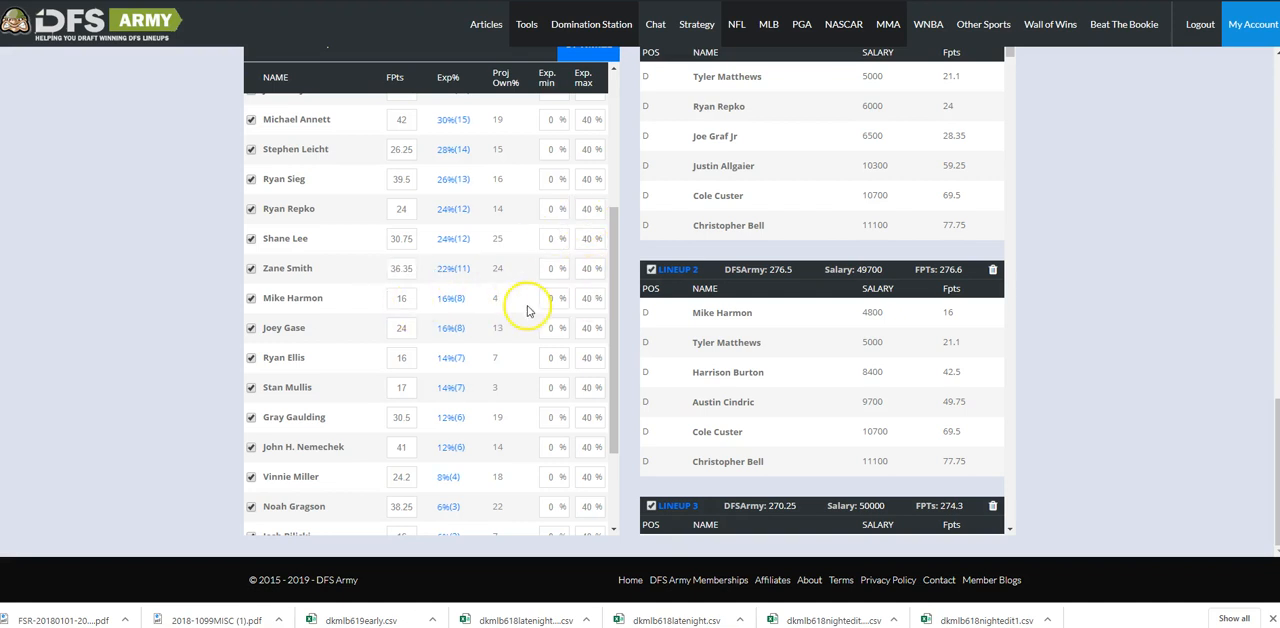
scroll(433, 310, "down", 1)
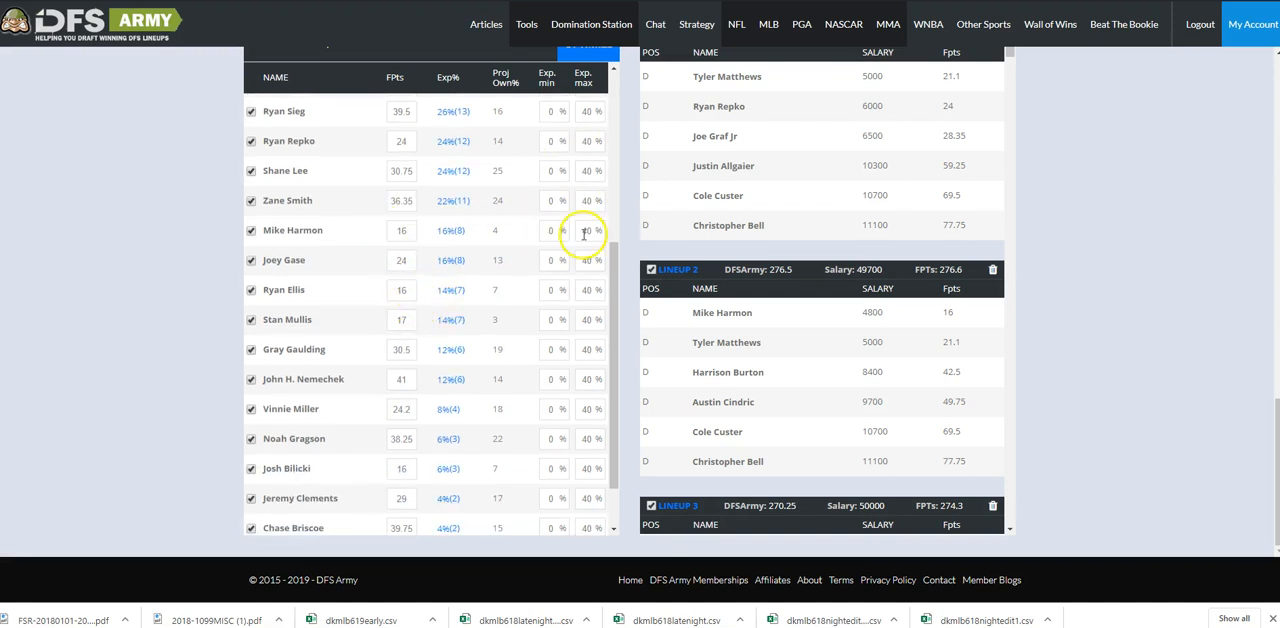
scroll(428, 320, "down", 1)
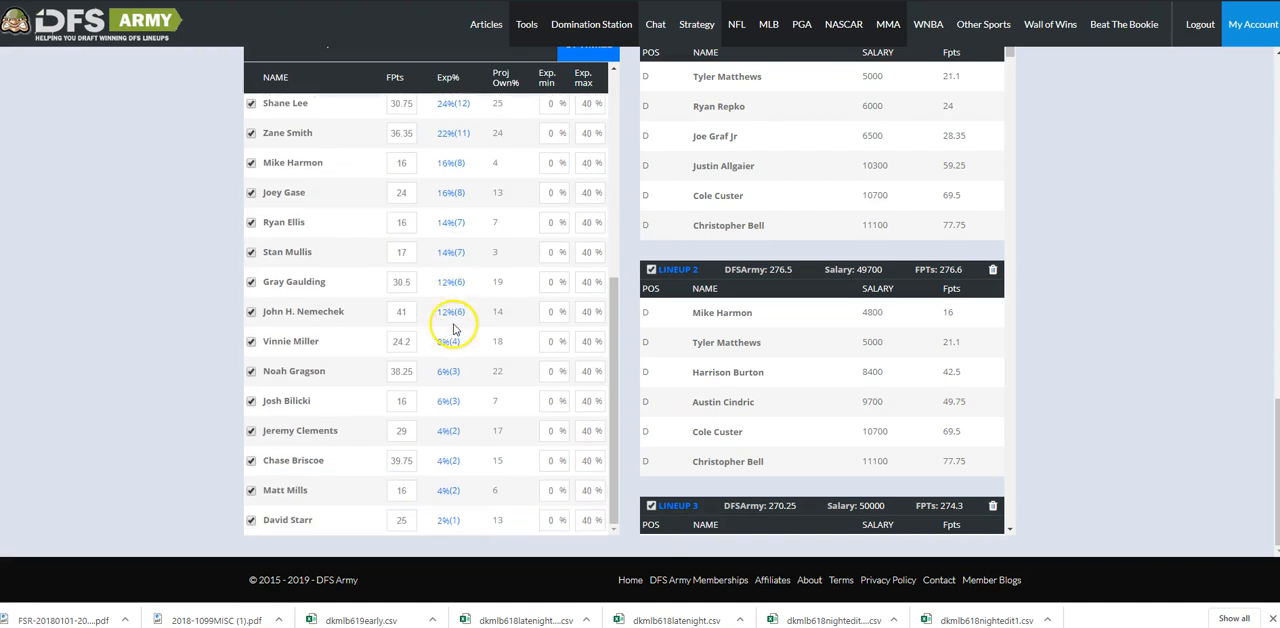
scroll(1080, 355, "up", 15)
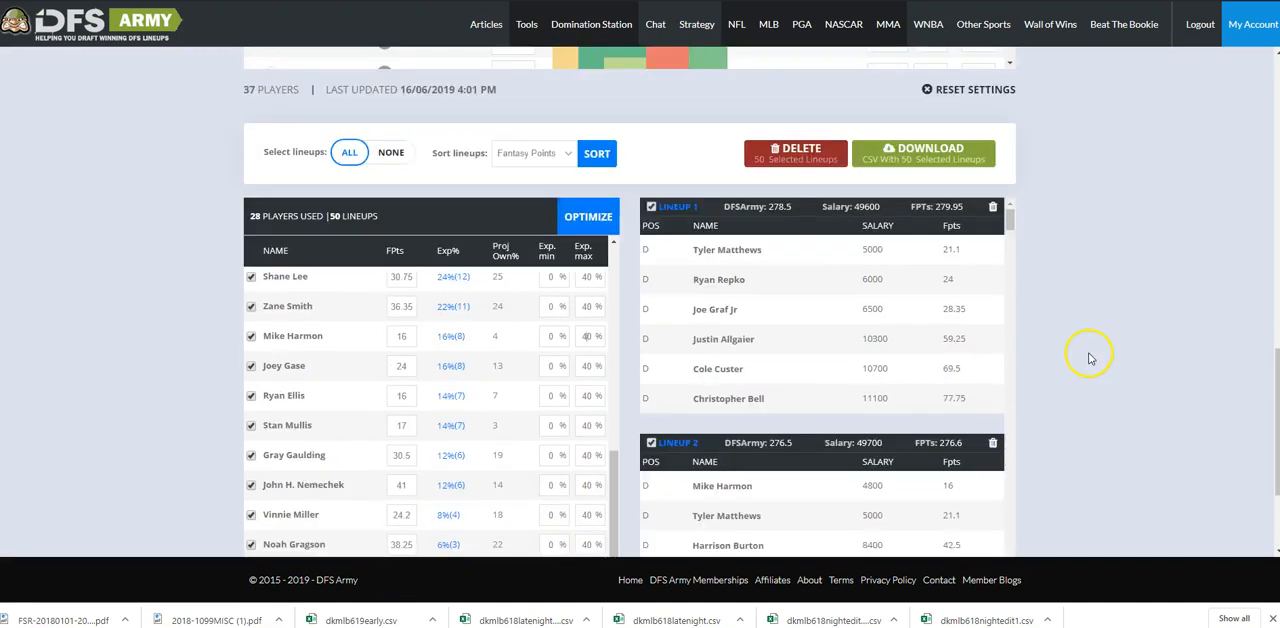
Review the optimizer settings and the driver pool's exposure limits behind the generated lineups.
scroll(1076, 369, "up", 3)
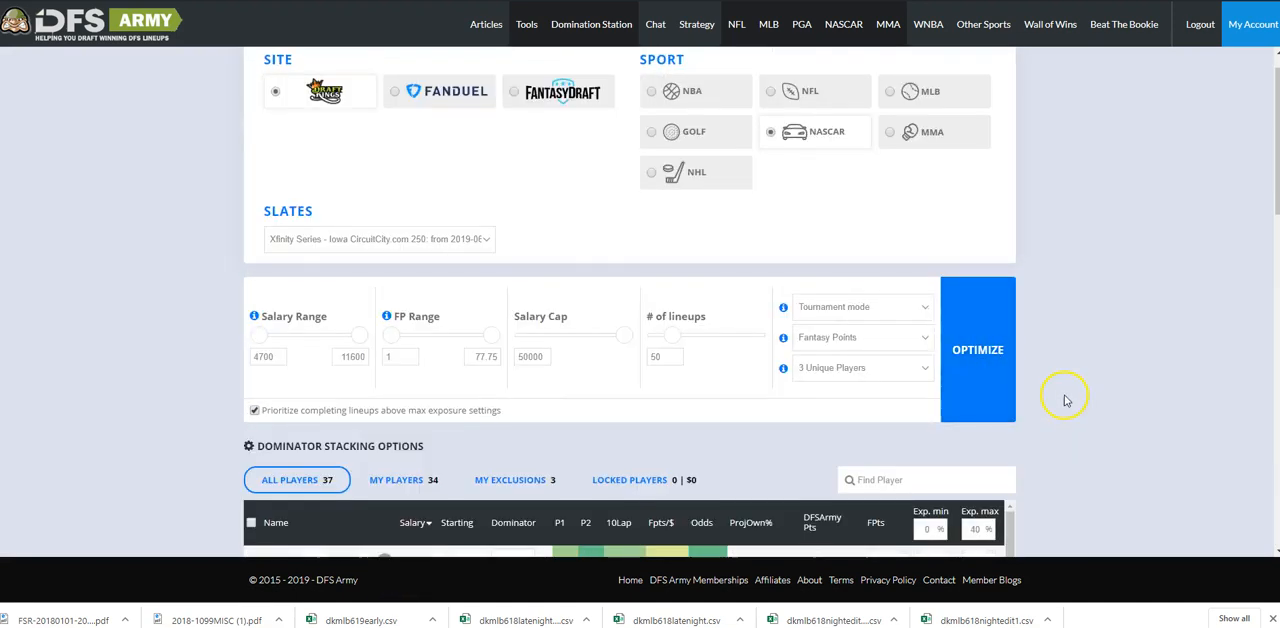
scroll(1063, 394, "down", 2)
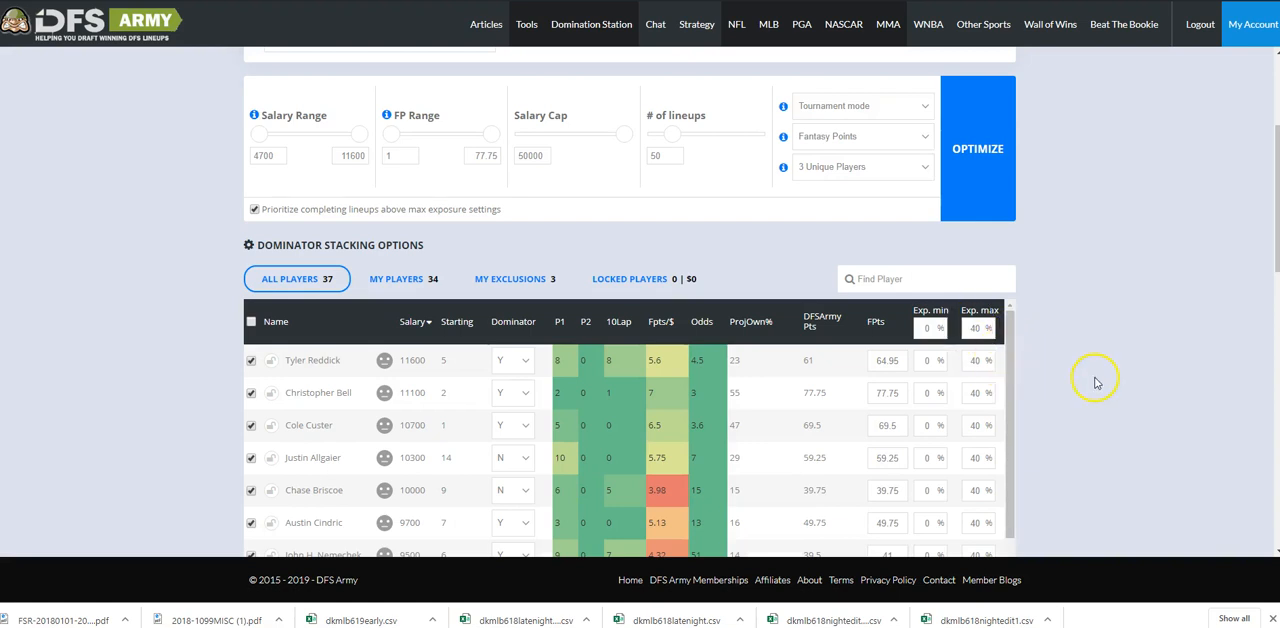
scroll(1097, 378, "down", 10)
scroll(1097, 376, "up", 8)
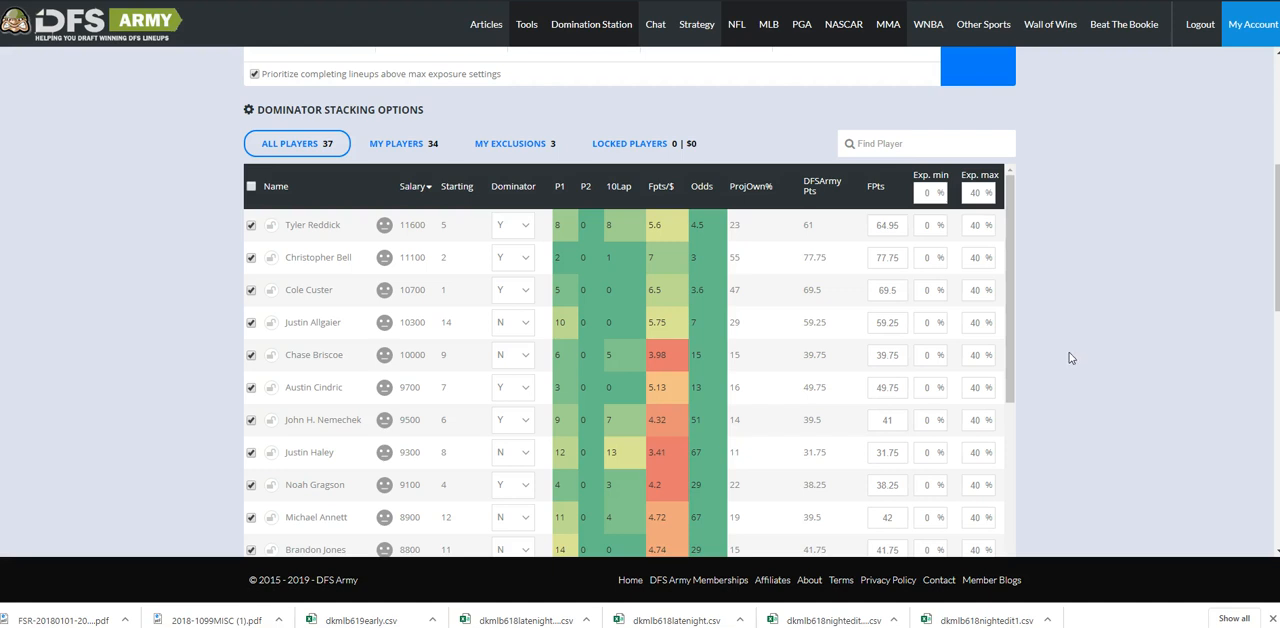
scroll(1069, 357, "up", 5)
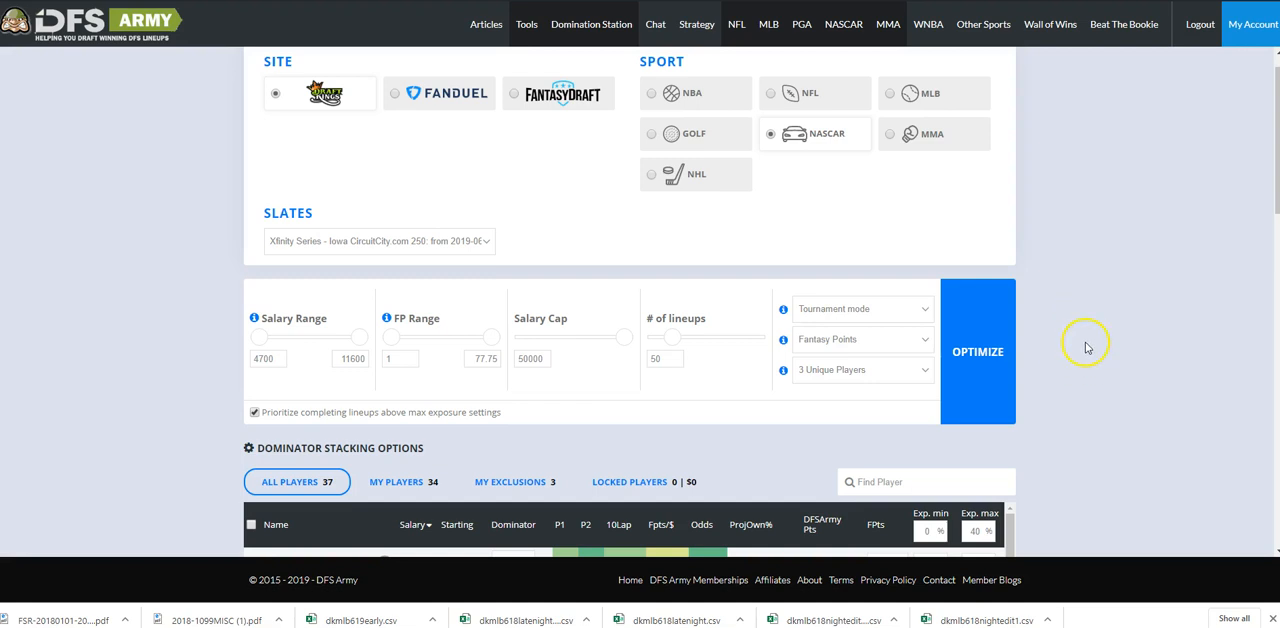
scroll(1085, 350, "down", 3)
scroll(1080, 362, "up", 2)
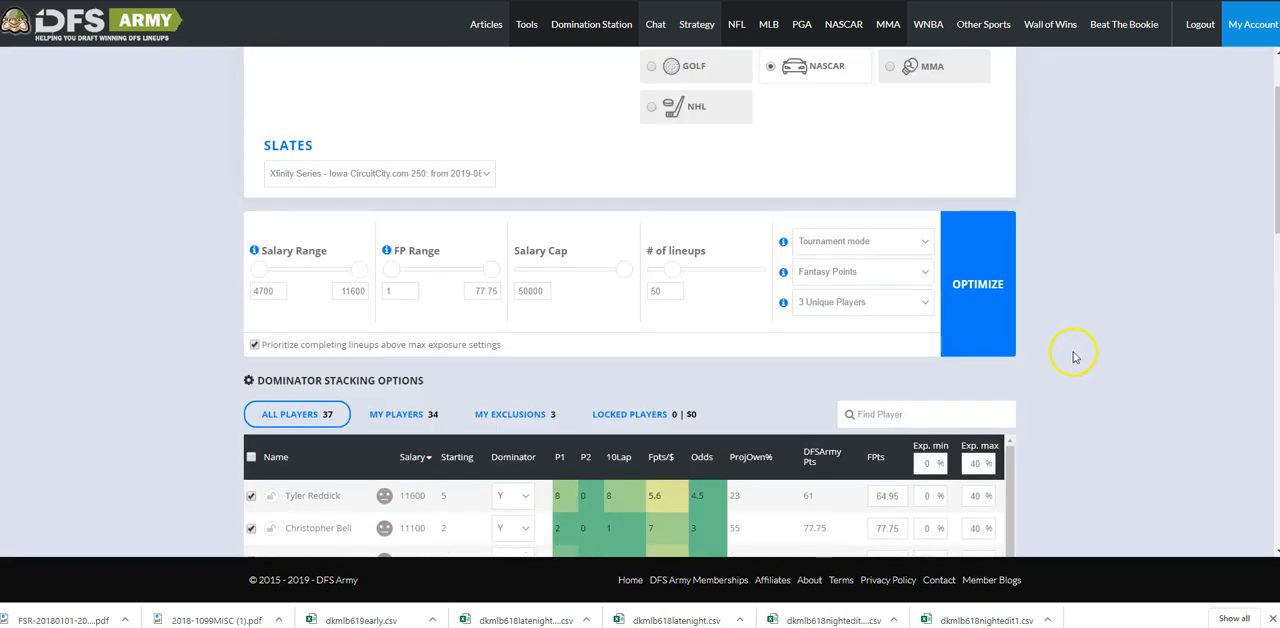
Rerun the optimizer for the NASCAR lineups, abort it partway and check driver exposures in the partial set.
scroll(1131, 351, "down", 10)
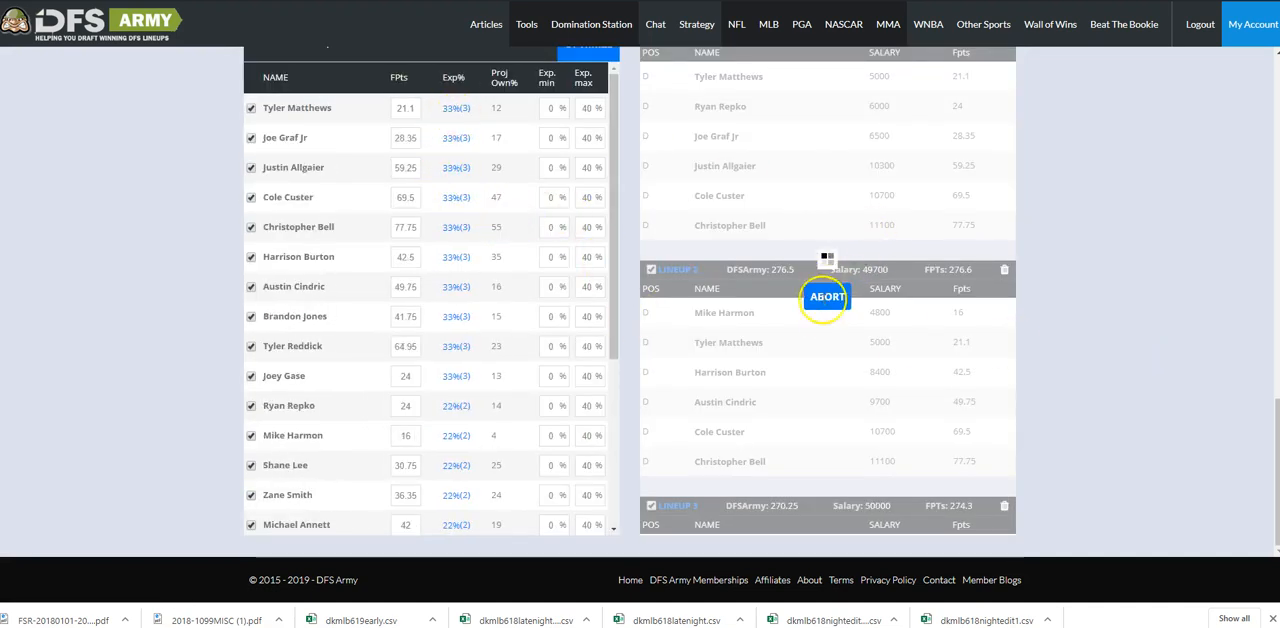
left_click(825, 300)
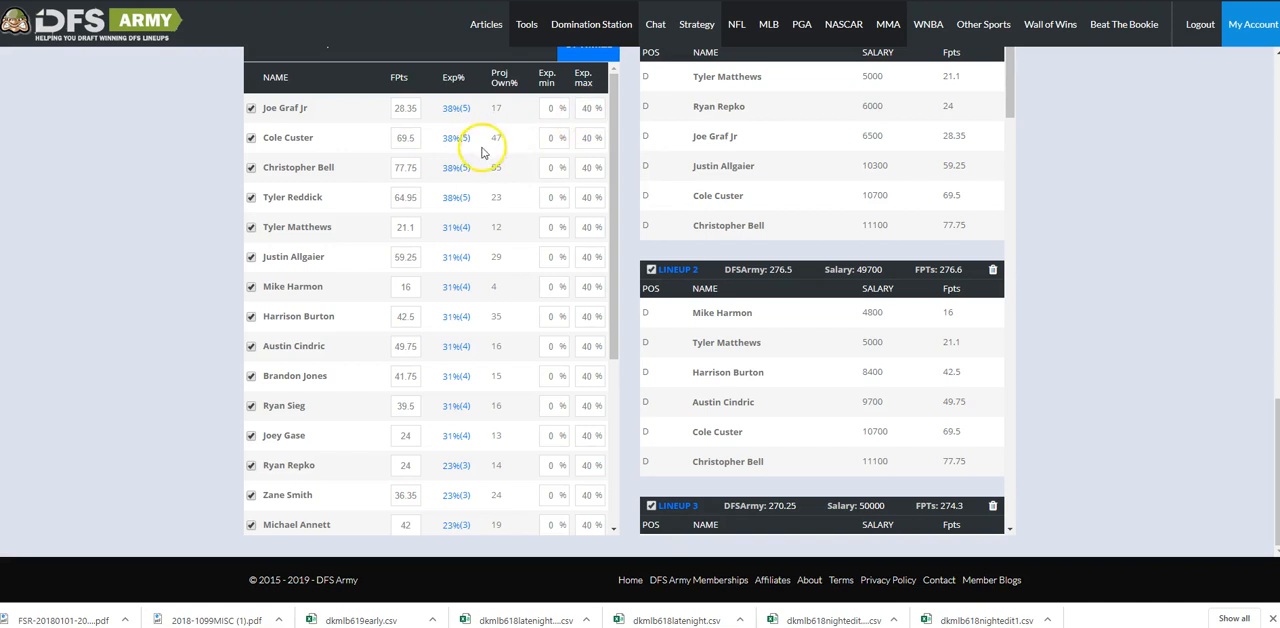
scroll(1060, 250, "up", 10)
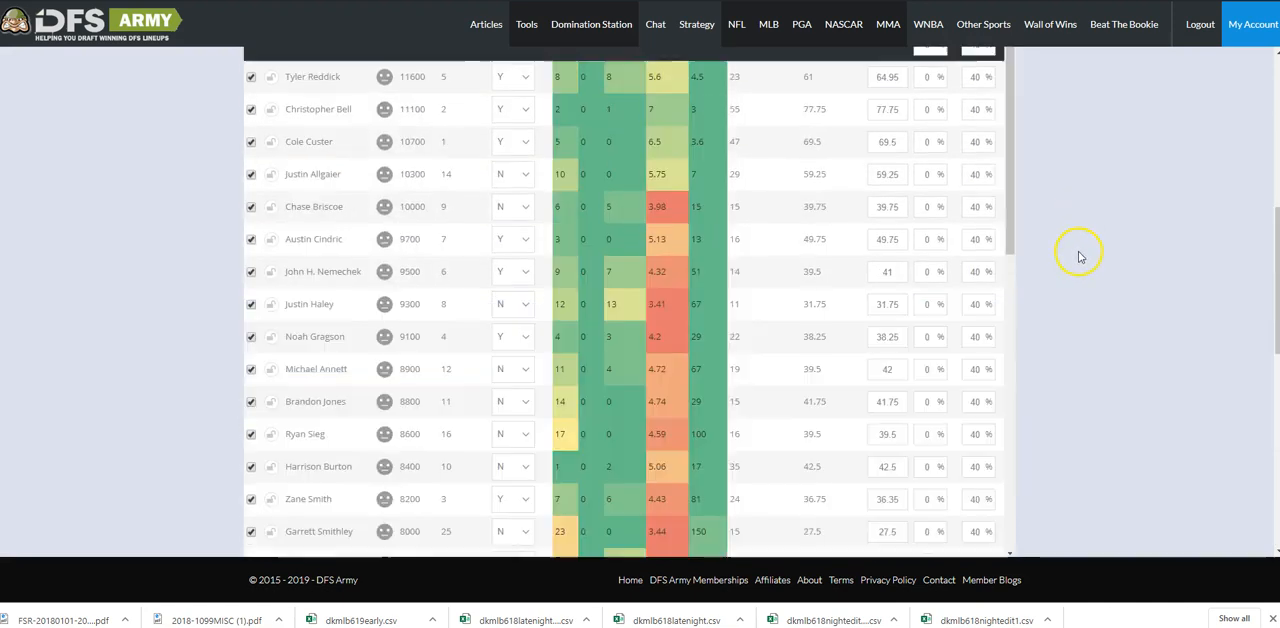
scroll(1060, 262, "down", 9)
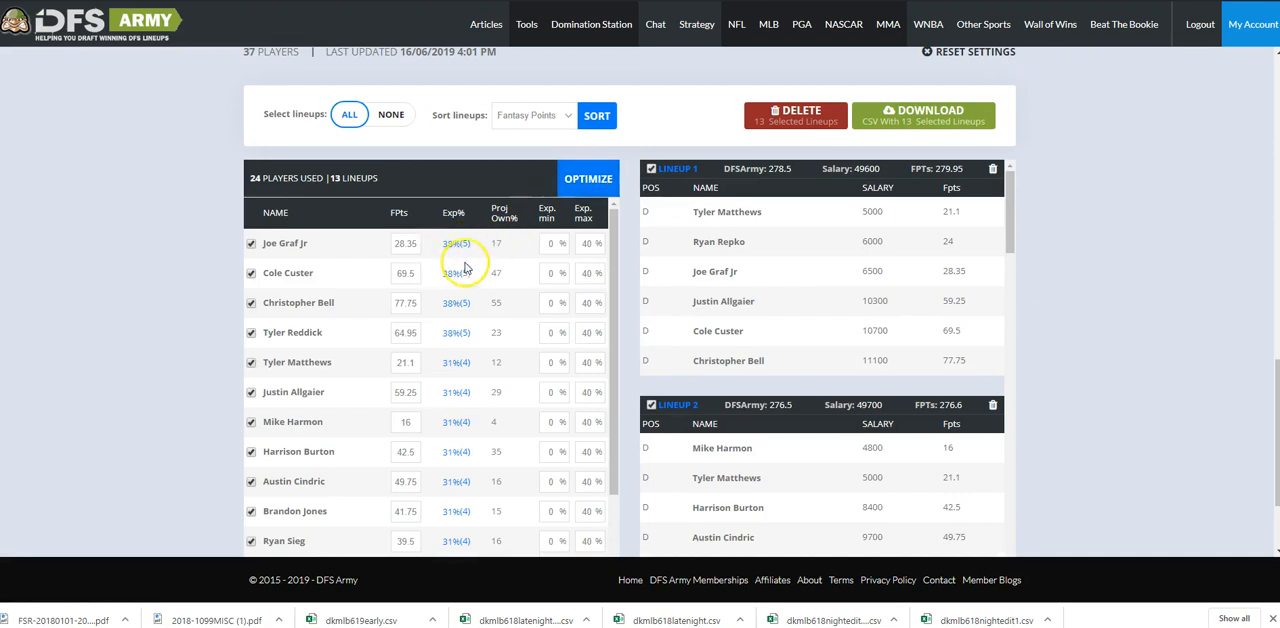
Generate the full set of 50 NASCAR lineups again and check the resulting driver exposures.
left_click(575, 178)
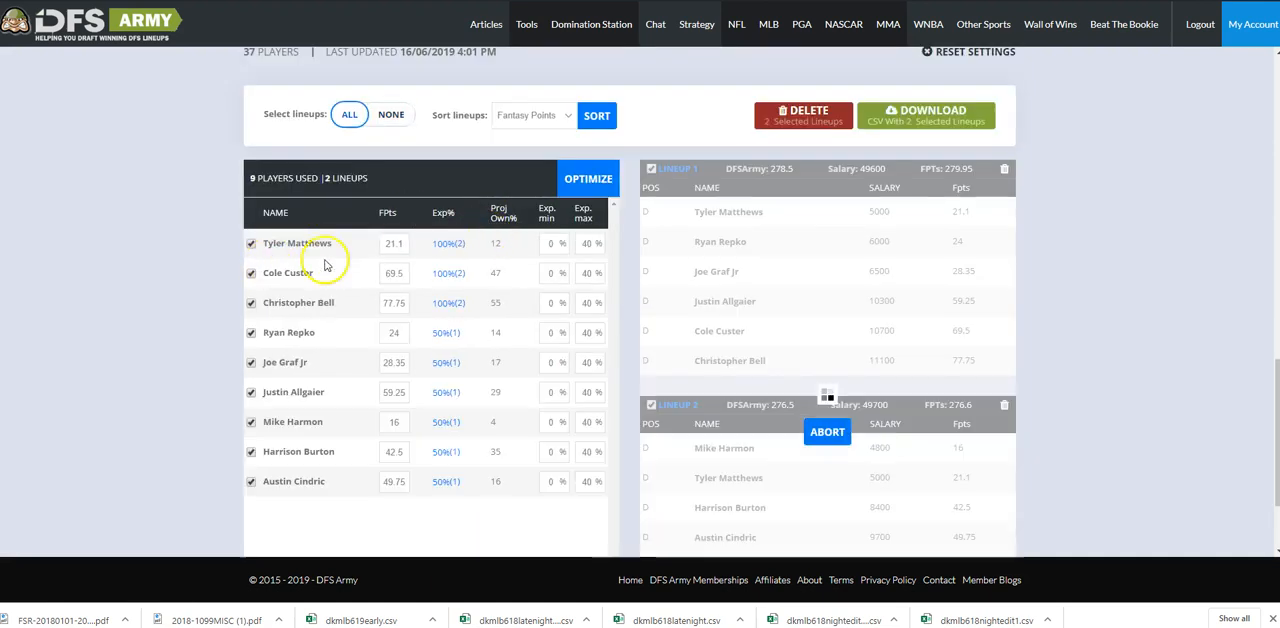
scroll(455, 250, "down", 2)
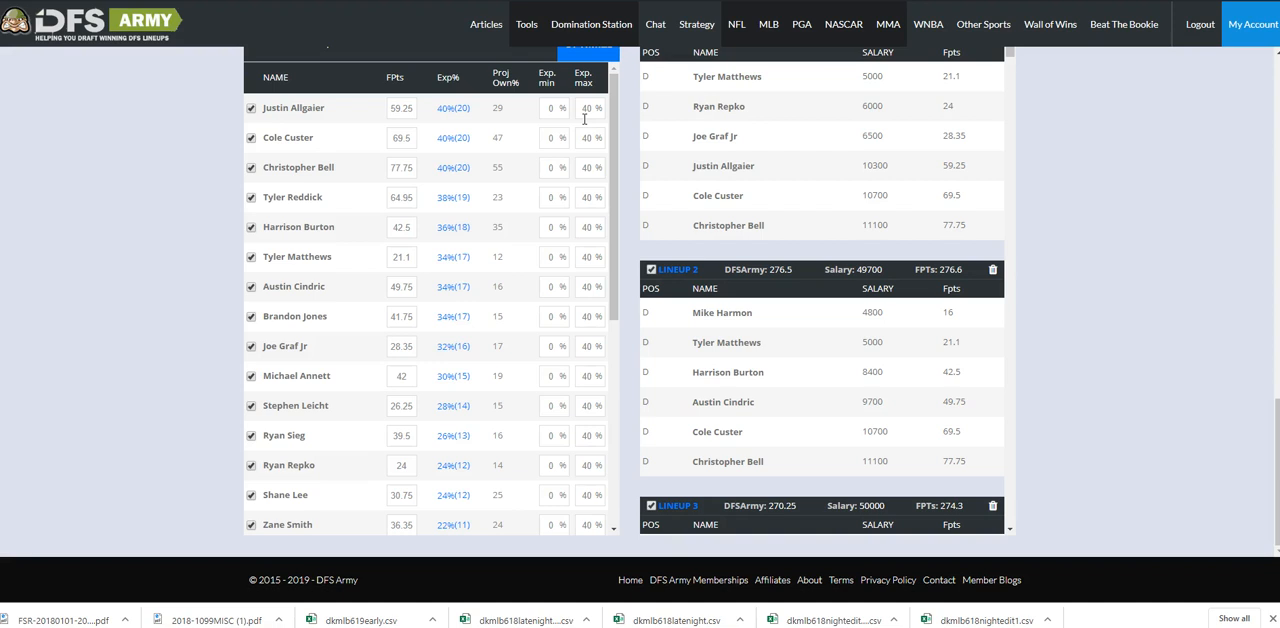
scroll(1114, 163, "up", 15)
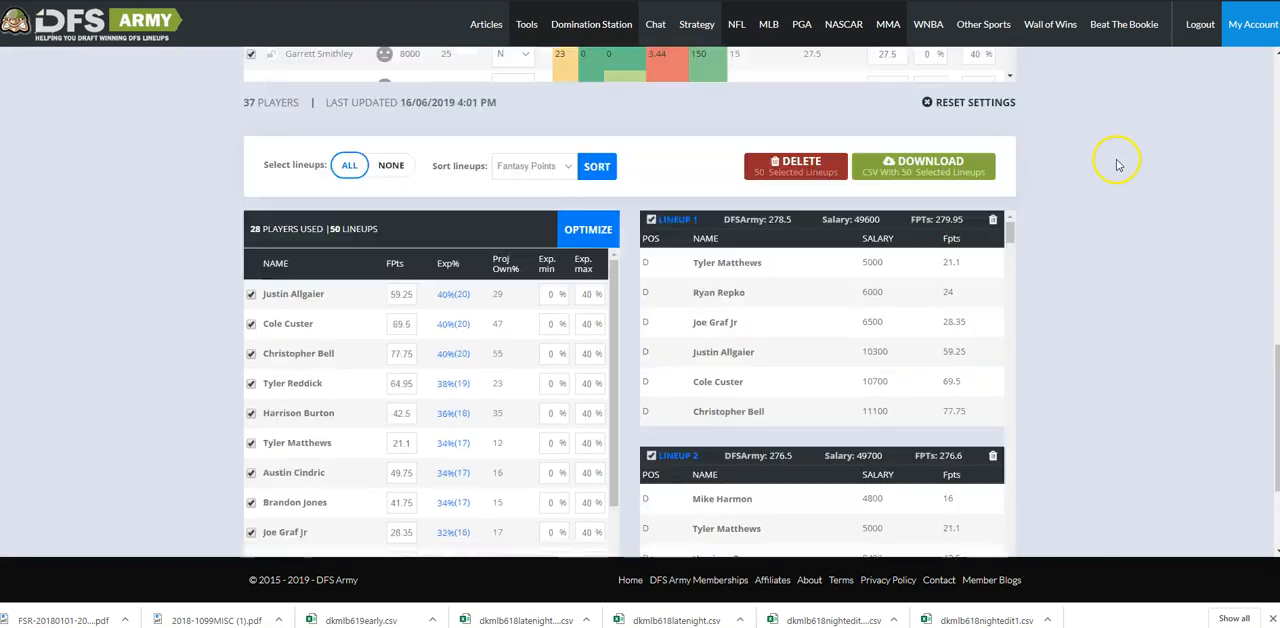
Set the maximum exposure for all NASCAR drivers to 100%.
scroll(1116, 200, "down", 2)
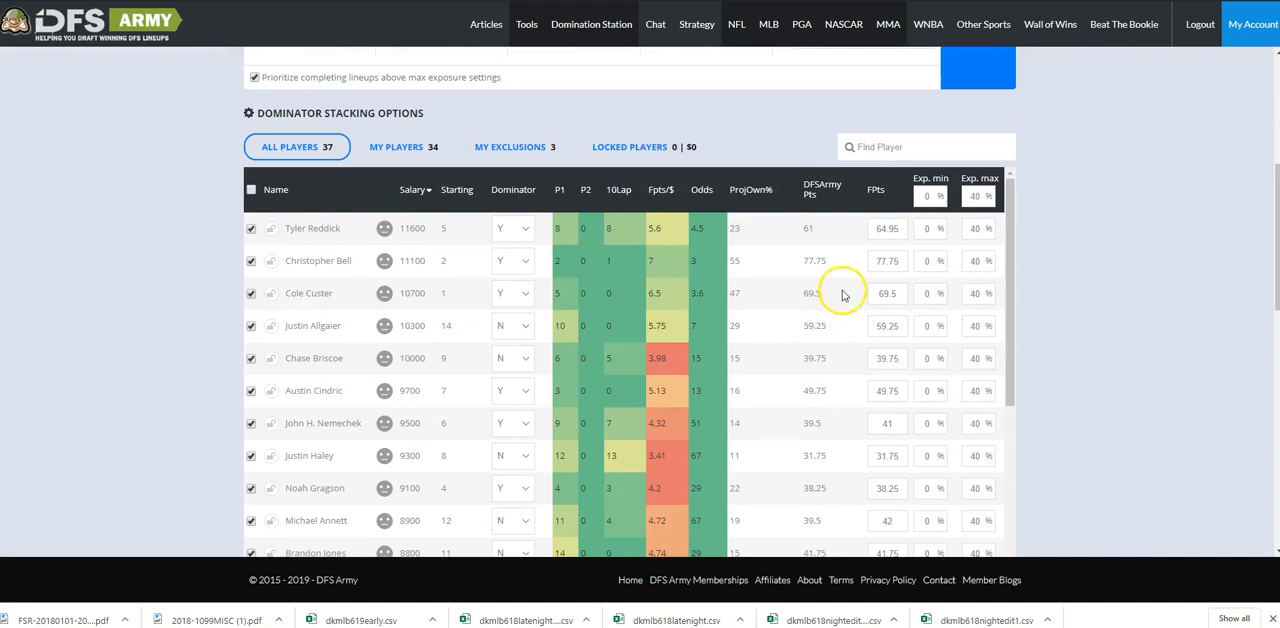
scroll(846, 291, "up", 3)
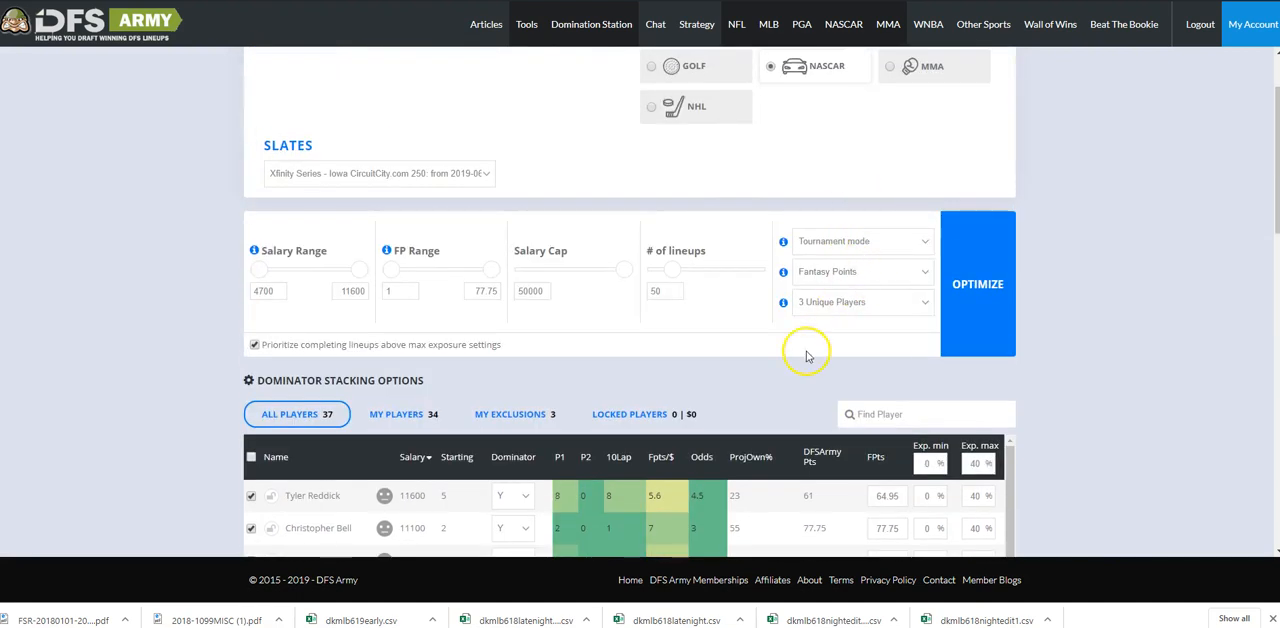
scroll(763, 348, "down", 2)
scroll(130, 345, "down", 2)
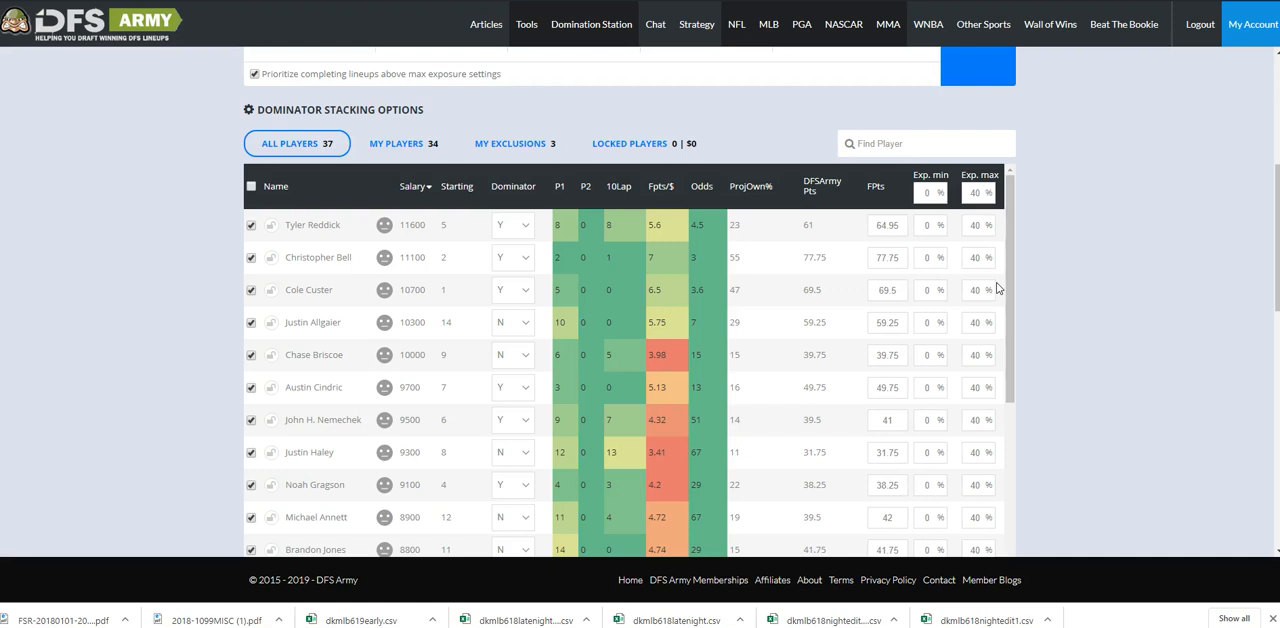
scroll(1064, 308, "down", 3)
scroll(1131, 306, "up", 3)
double_click(971, 191)
Switch the NASCAR optimizer to Optimal mode and set the number of lineups to 20.
scroll(1151, 200, "up", 5)
left_click(863, 340)
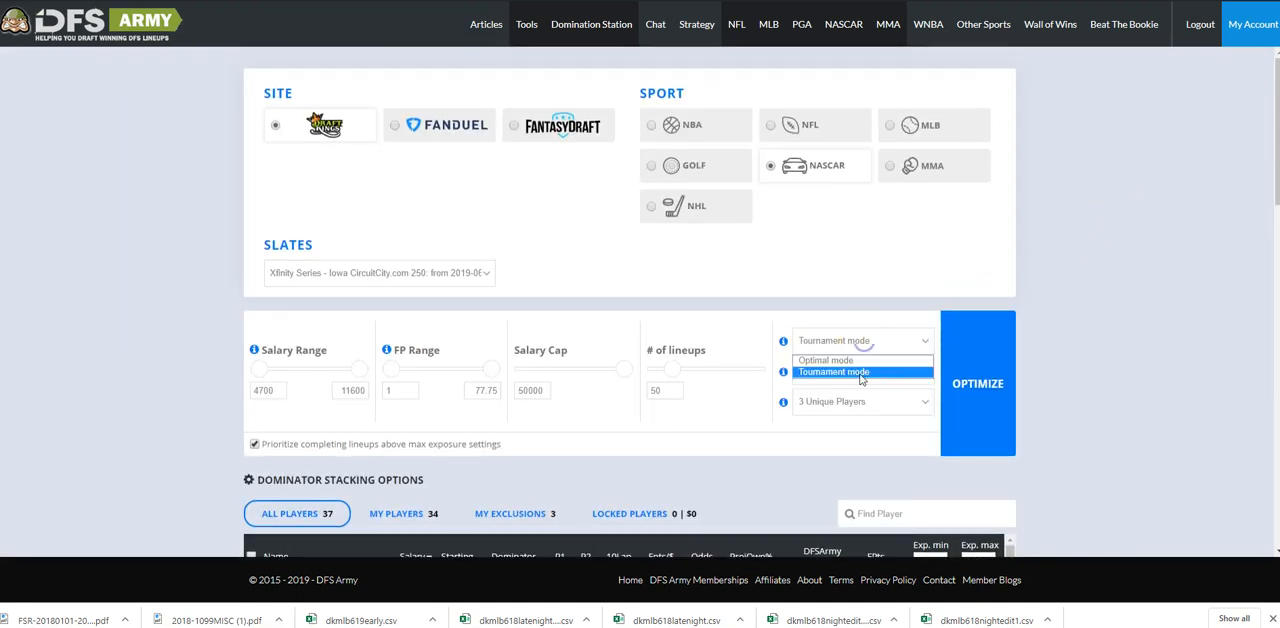
left_click(858, 357)
double_click(666, 389)
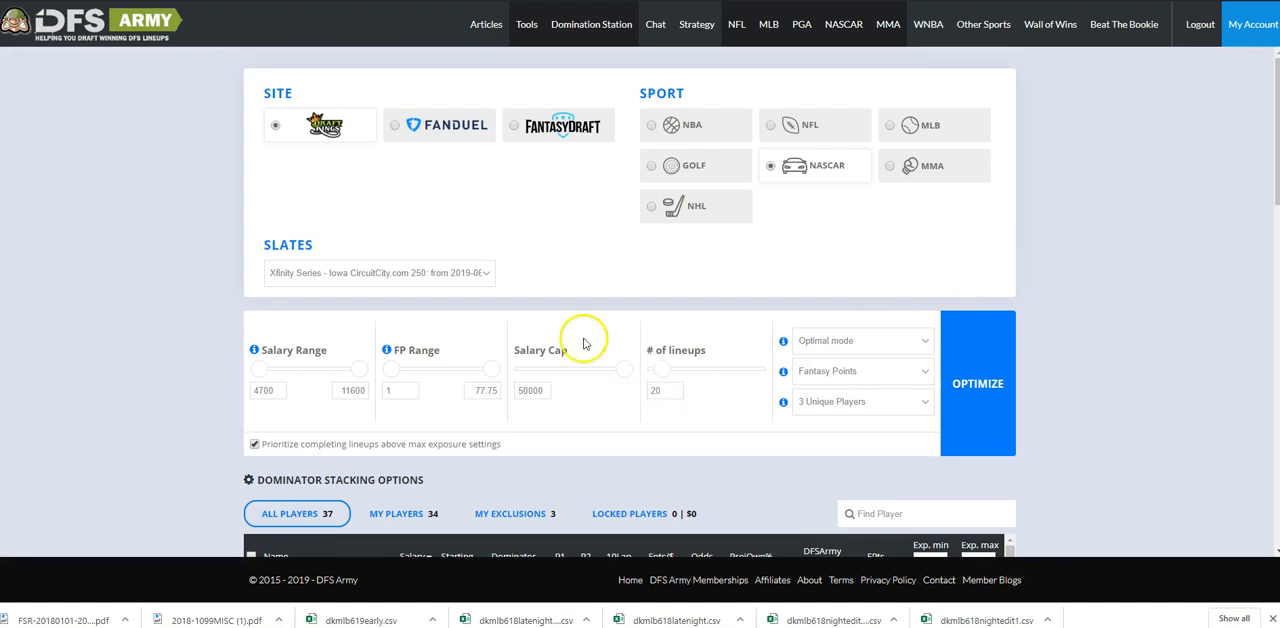
Review the driver pool's maximum exposure values and the existing lineups' driver exposures.
scroll(615, 305, "down", 2)
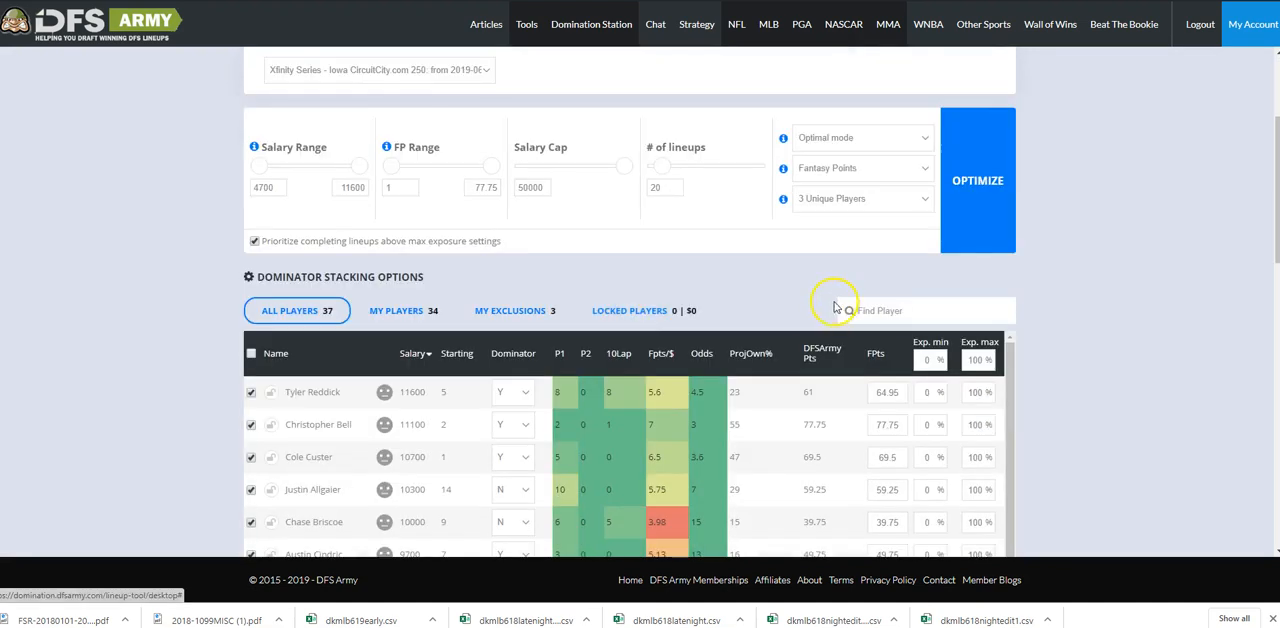
scroll(1170, 340, "down", 3)
scroll(1140, 354, "up", 3)
scroll(1130, 352, "down", 6)
scroll(1130, 352, "down", 3)
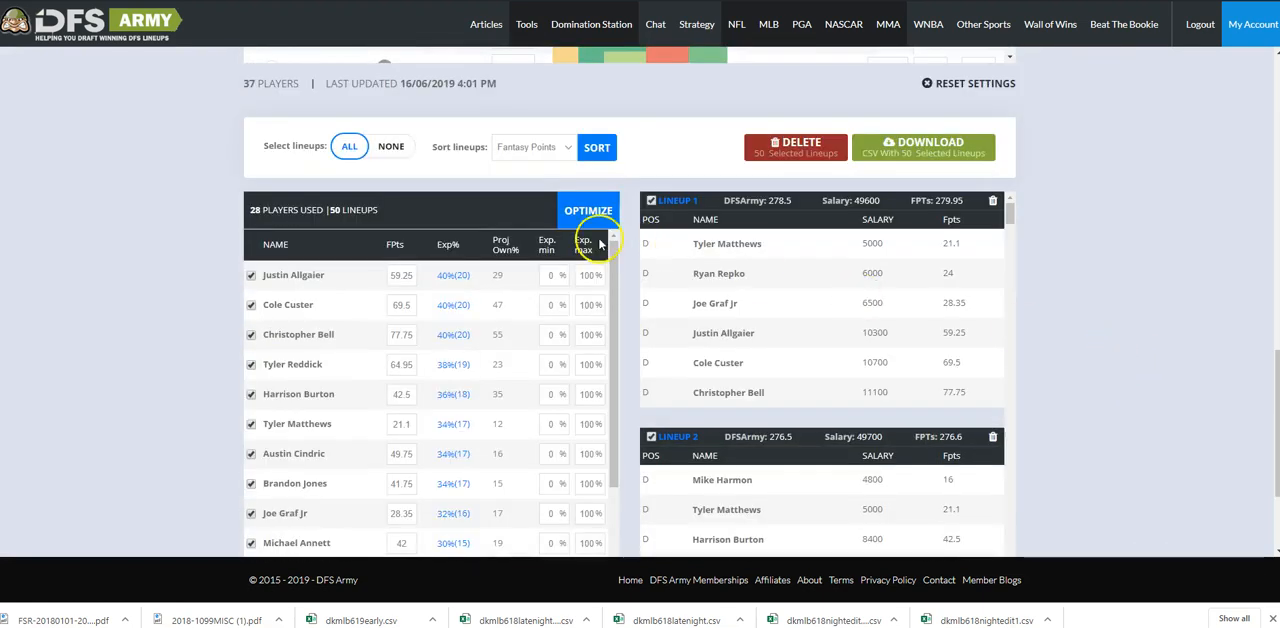
scroll(1100, 300, "up", 9)
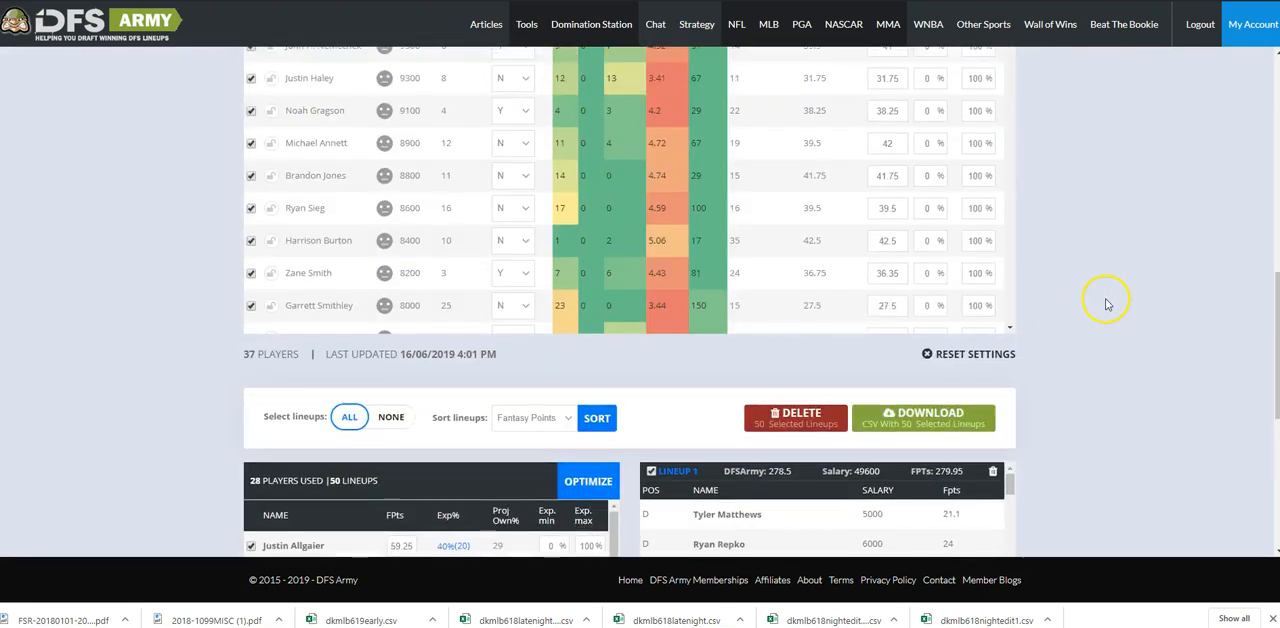
Set the maximum exposure for all NASCAR drivers to 60%.
scroll(1050, 285, "down", 3)
double_click(975, 159)
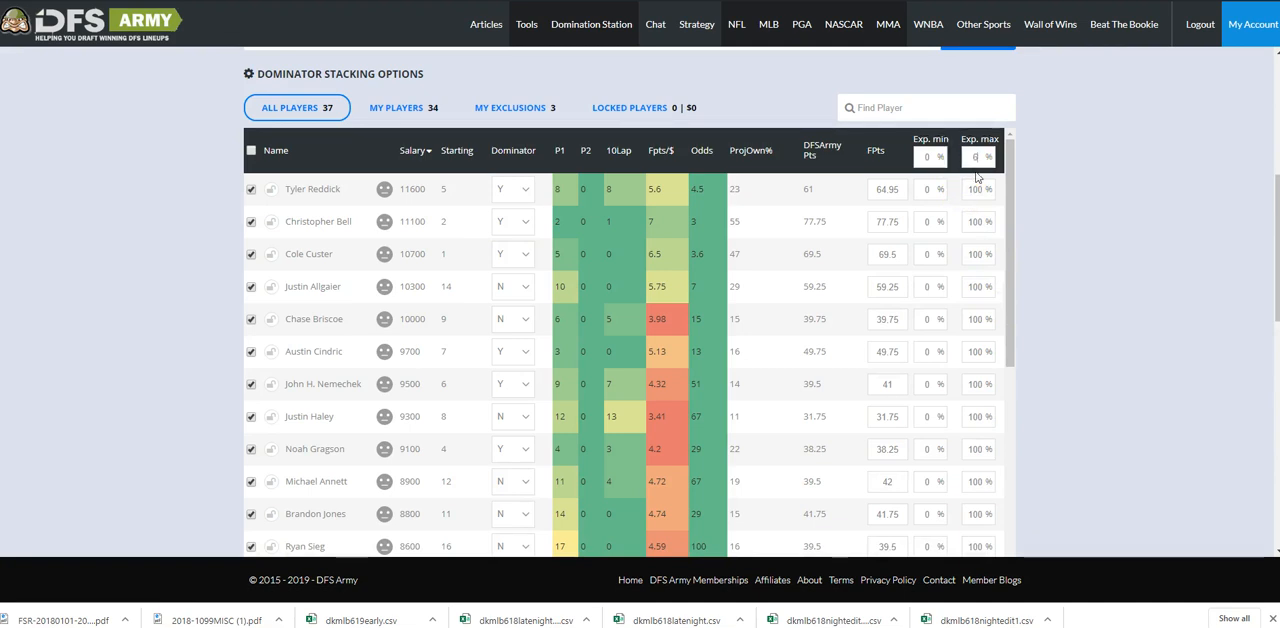
left_click(1034, 165)
scroll(1050, 174, "down", 3)
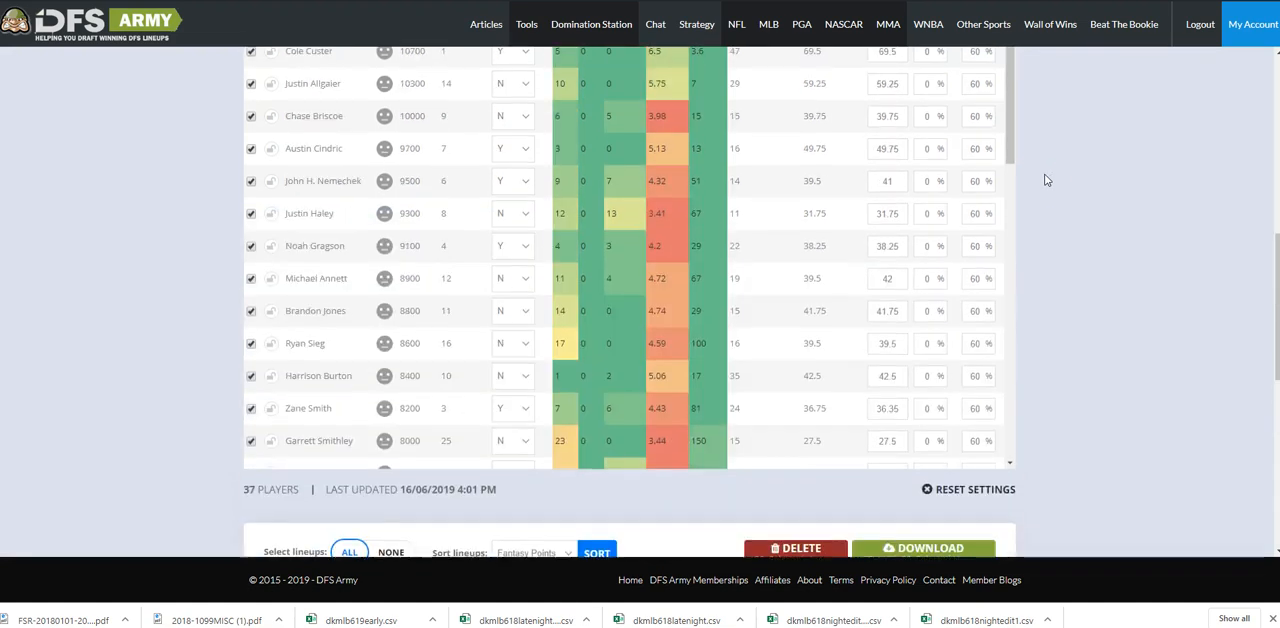
Generate 20 NASCAR lineups with the 60% exposure cap and check the resulting driver exposures.
scroll(1047, 185, "down", 4)
left_click(589, 152)
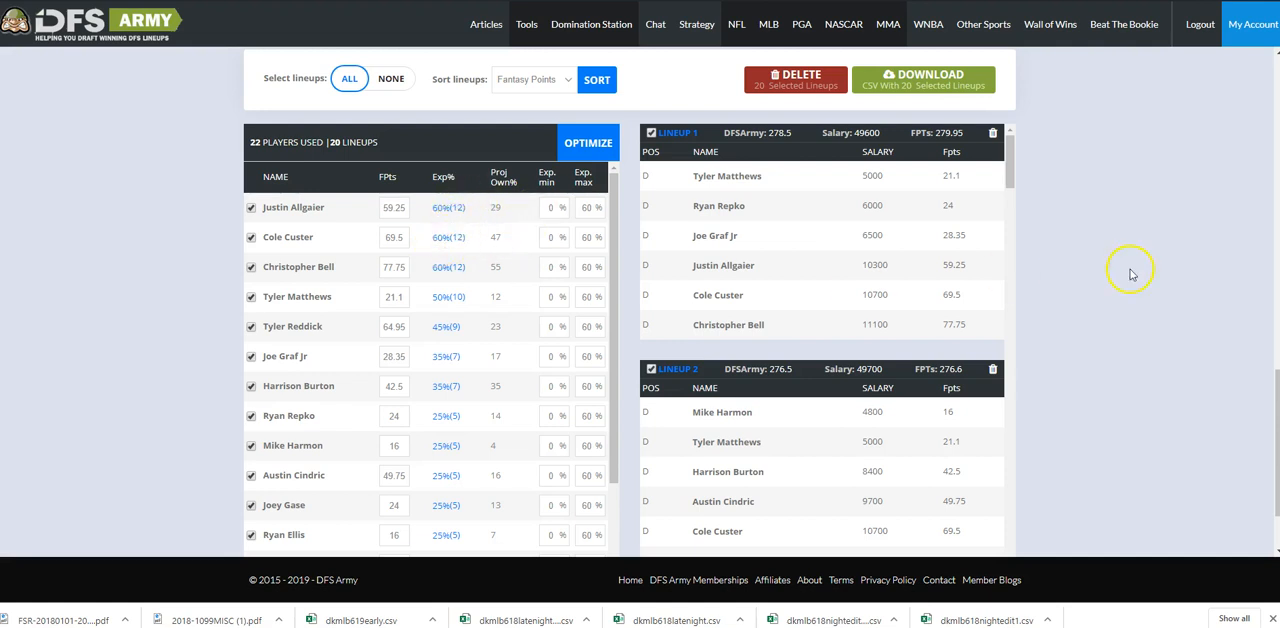
scroll(1150, 285, "up", 3)
scroll(1150, 285, "up", 3)
scroll(1150, 285, "down", 5)
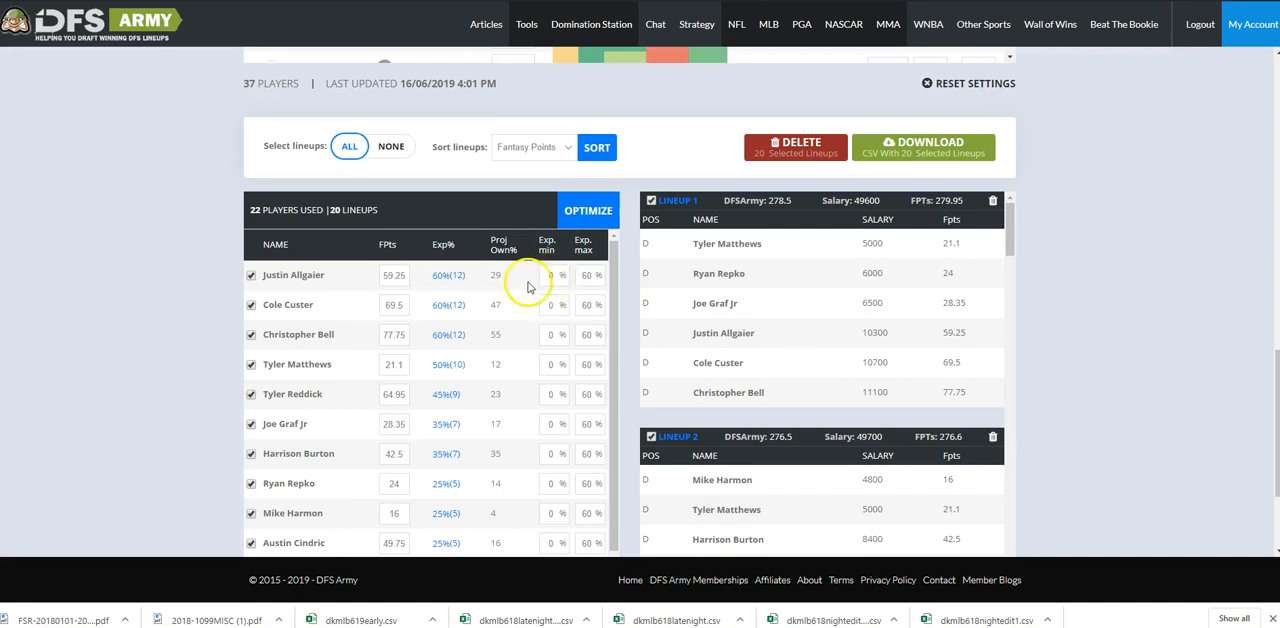
Set the maximum exposure to 55% for Justin Allgaier and 65% for Cole Custer.
left_click(586, 283)
double_click(586, 283)
double_click(586, 305)
type("65")
left_click(507, 341)
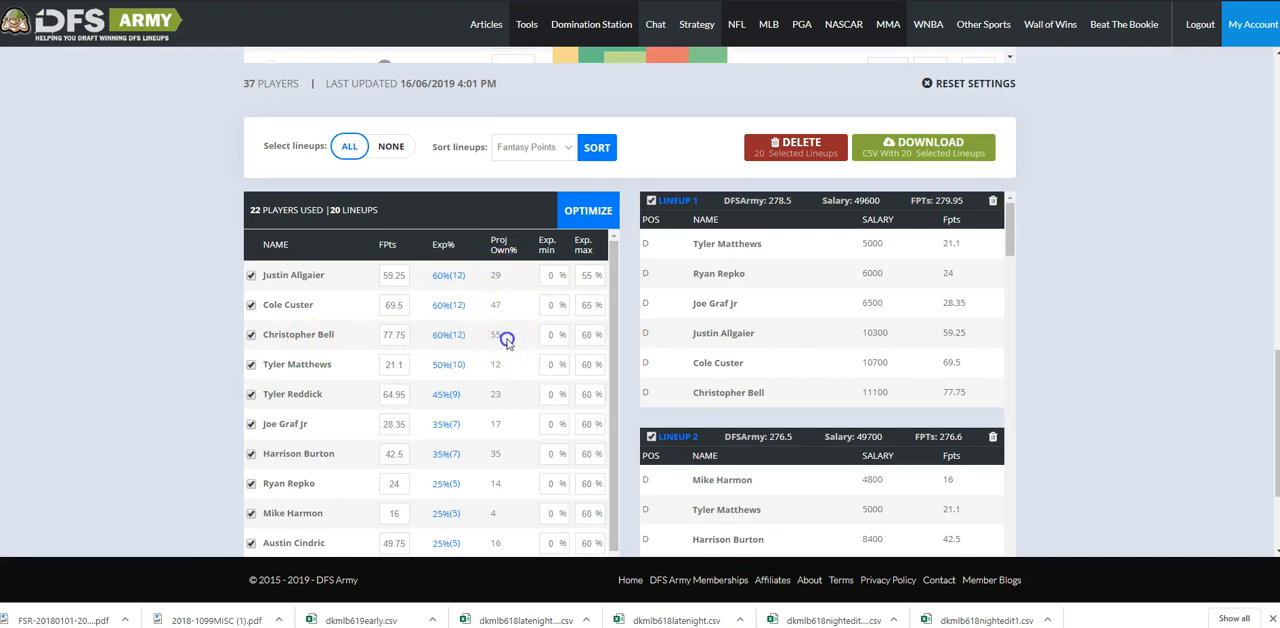
Match maximum exposures to projected ownership: 30% for Justin Allgaier, 50% for Cole Custer and 55% for Christopher Bell.
double_click(496, 338)
double_click(588, 276)
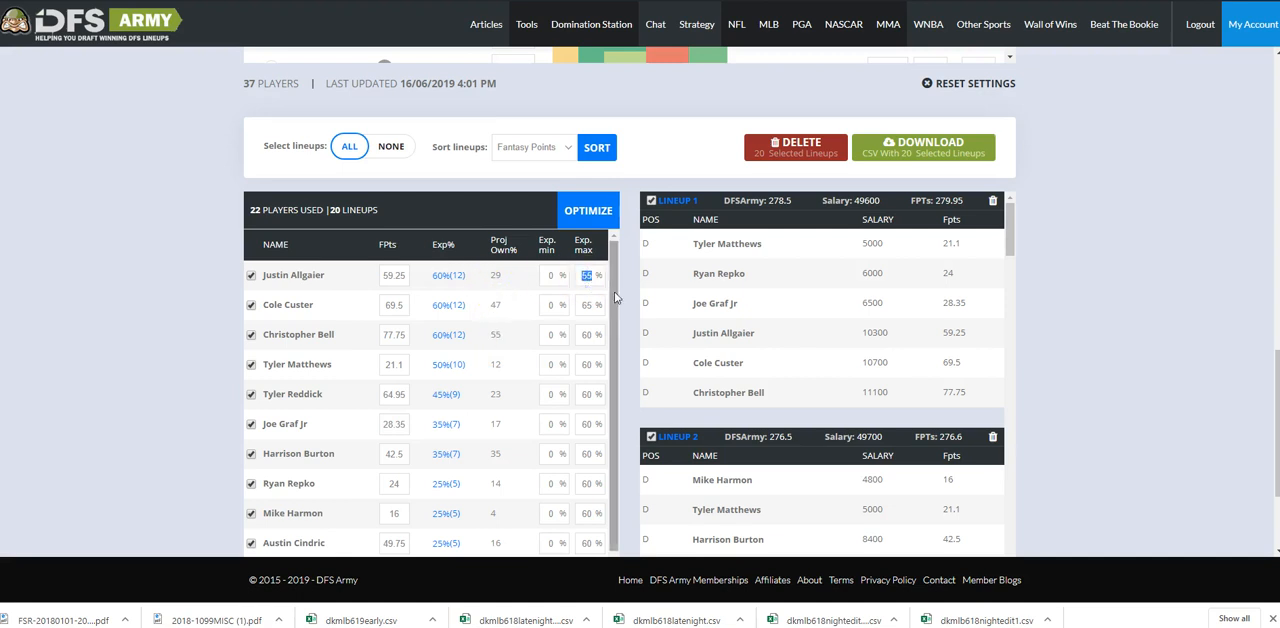
type("30")
double_click(587, 305)
double_click(587, 335)
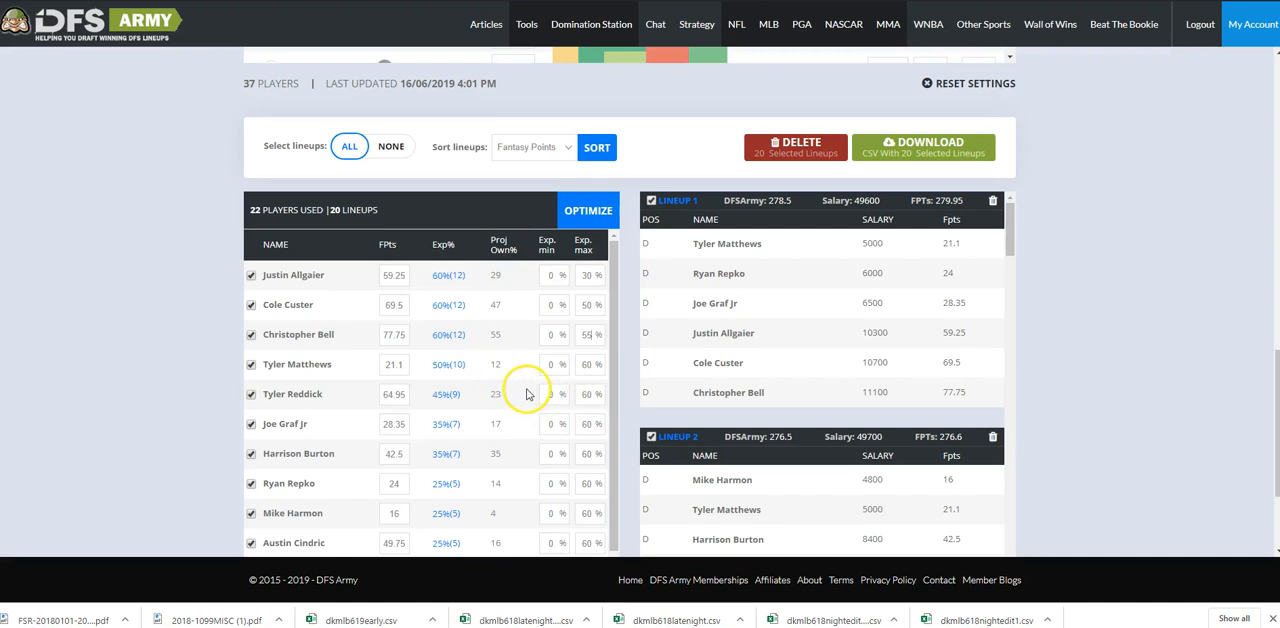
Regenerate the 20 lineups with the individual driver exposure caps and check the resulting exposures.
scroll(1170, 332, "up", 5)
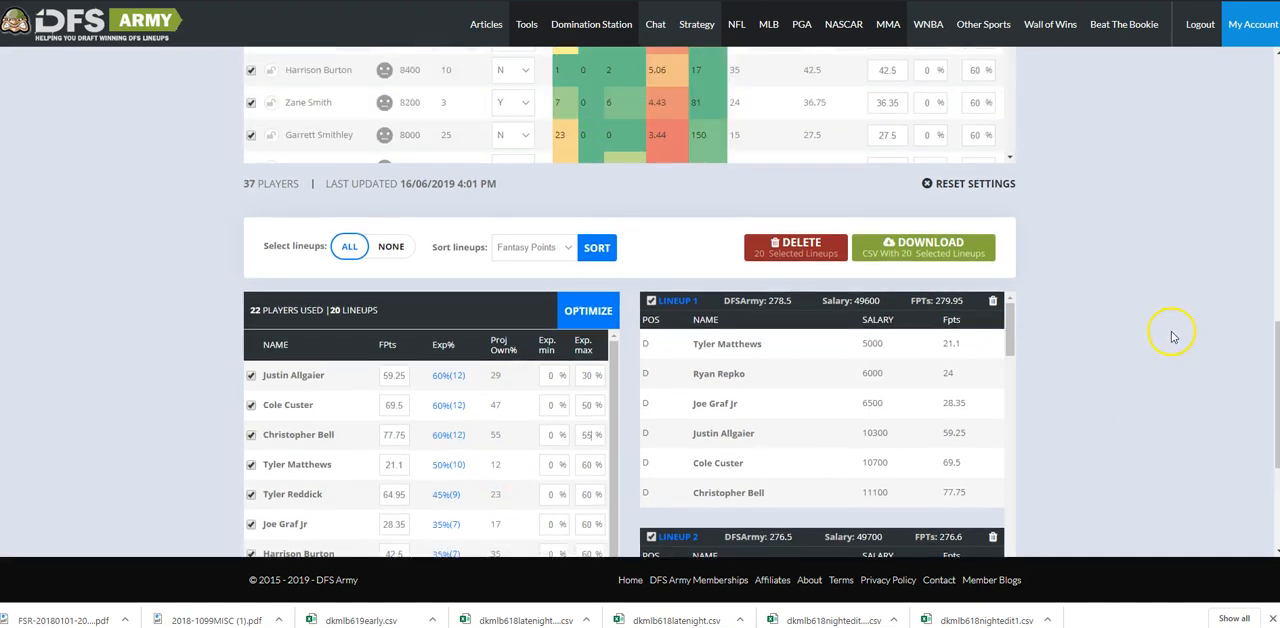
scroll(1152, 330, "up", 2)
scroll(1071, 337, "down", 7)
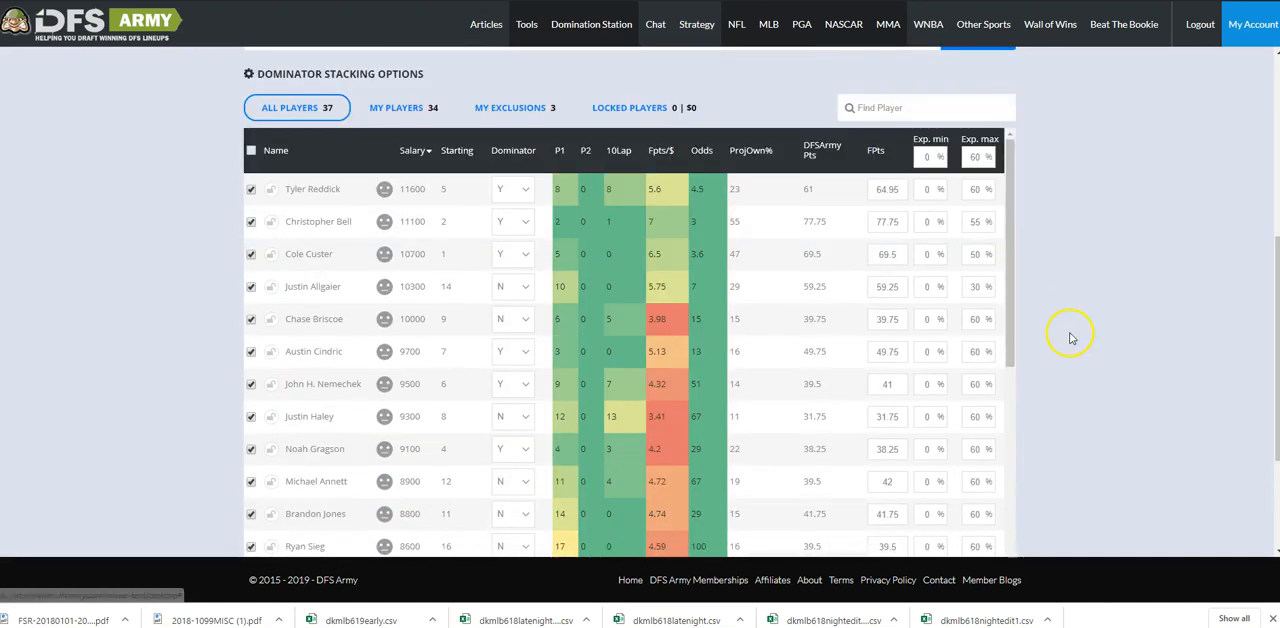
scroll(1094, 349, "down", 5)
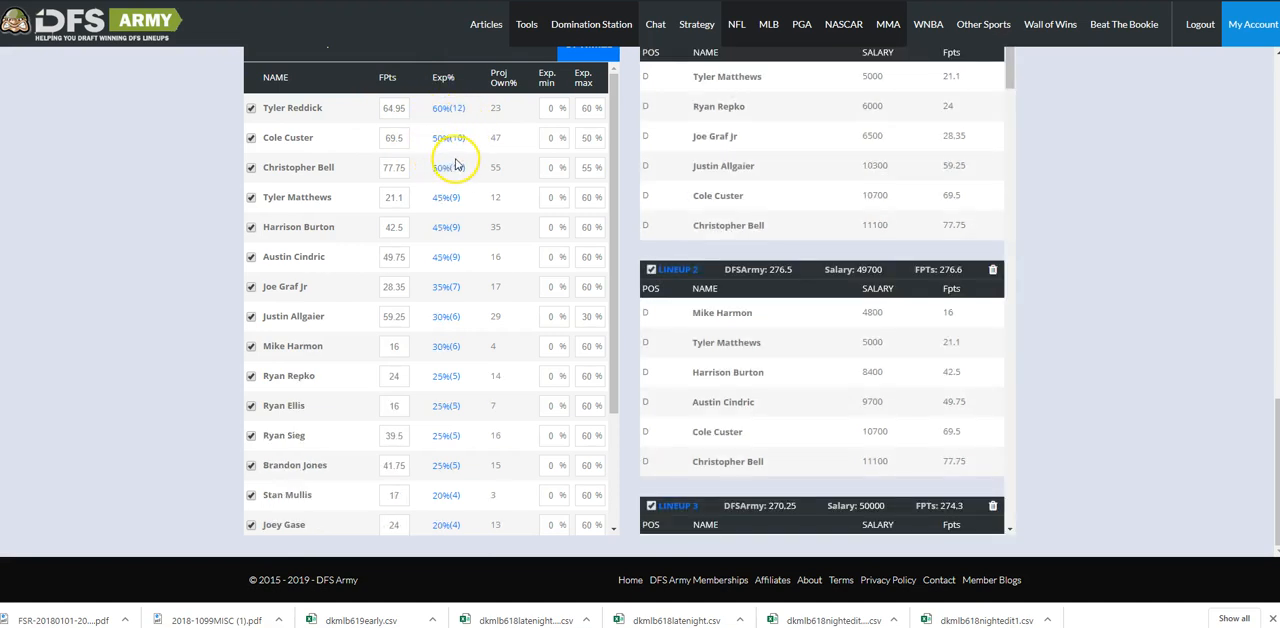
Switch the NASCAR optimizer to Tournament mode.
scroll(1060, 220, "up", 15)
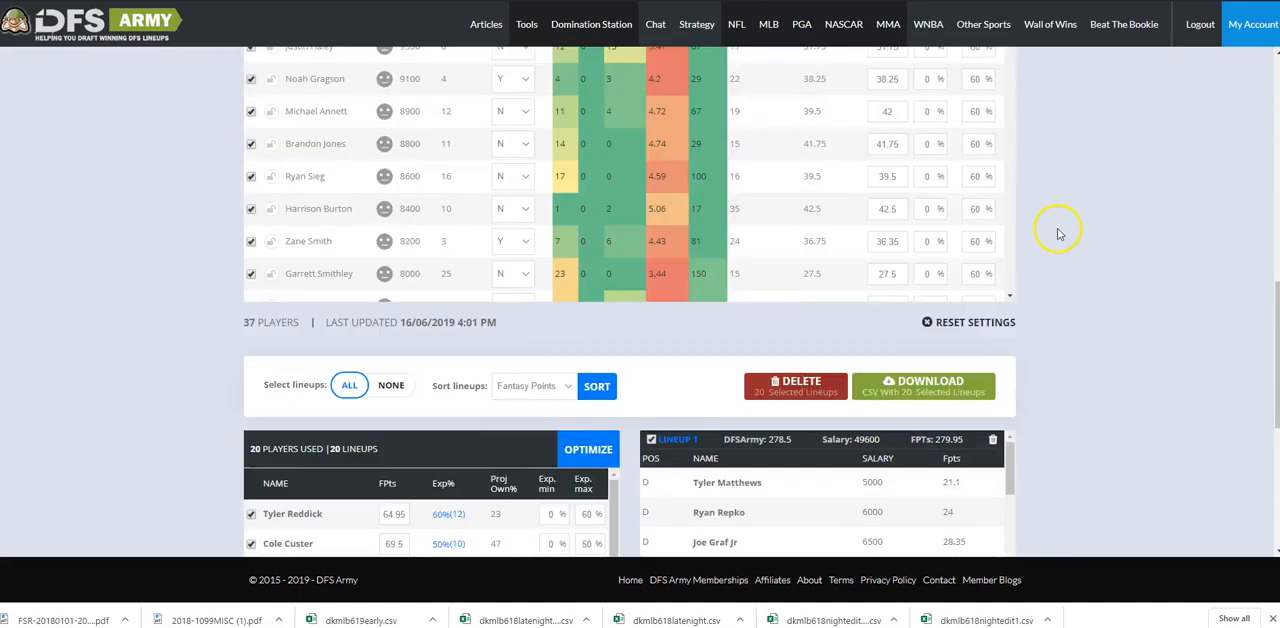
left_click(866, 241)
left_click(858, 272)
scroll(1103, 258, "down", 3)
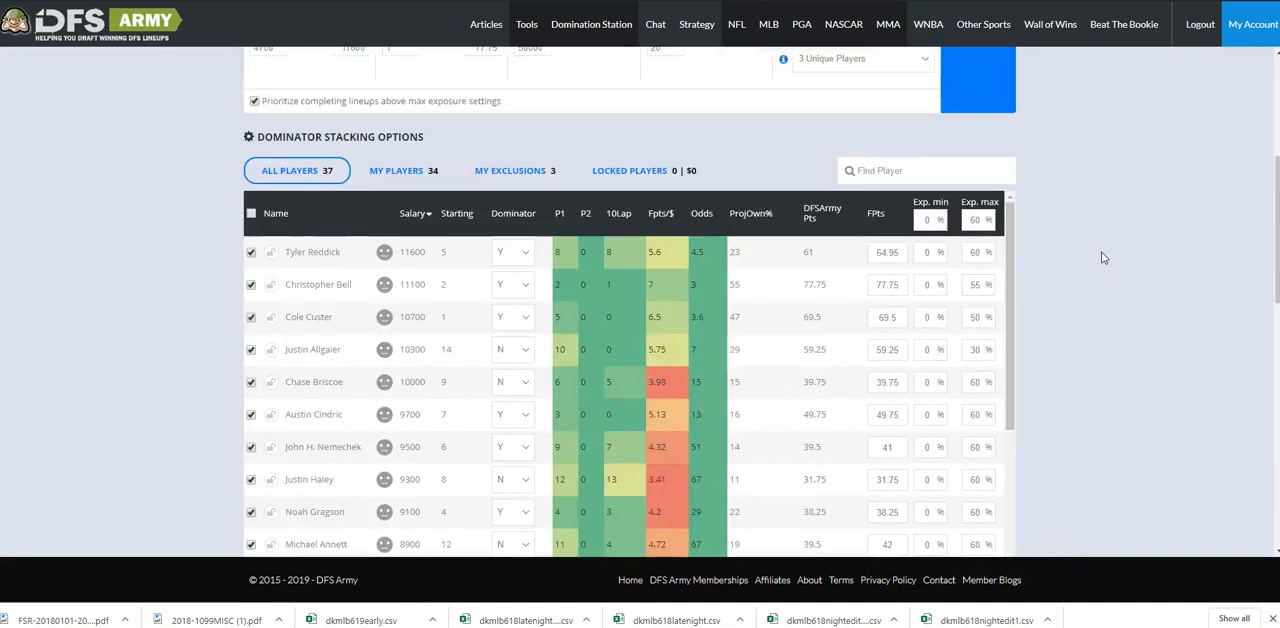
Generate the 20 NASCAR lineups in Tournament mode and compare the driver exposures with their maximum settings.
scroll(1100, 257, "up", 3)
scroll(1100, 286, "down", 10)
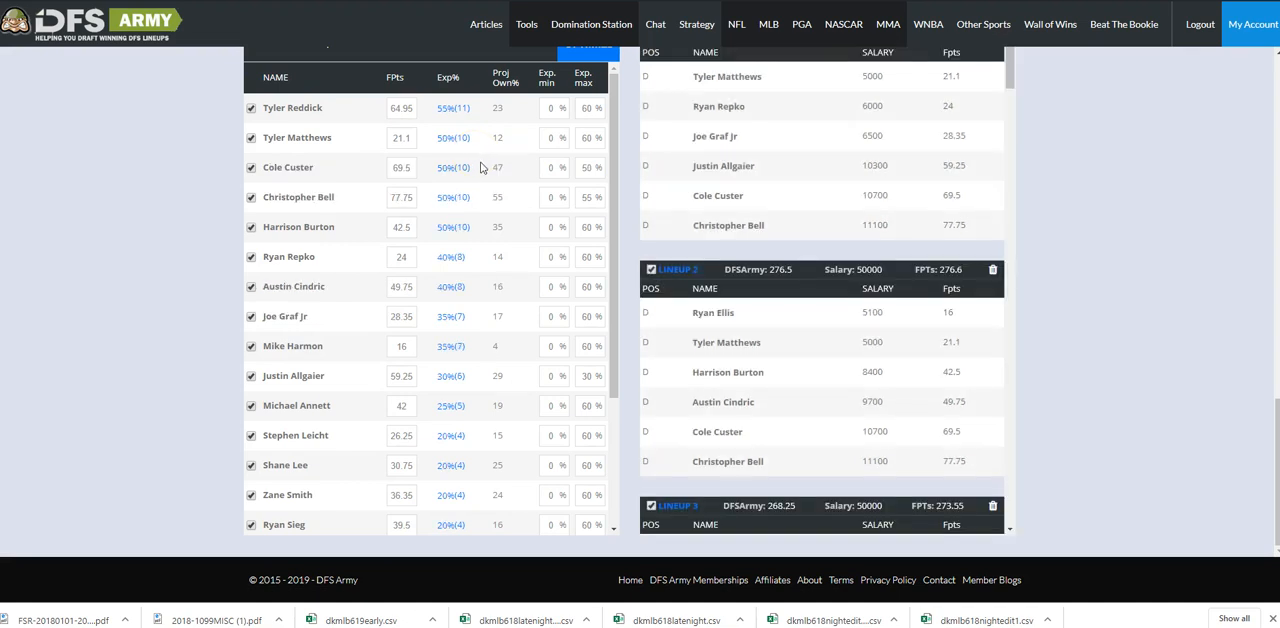
left_click(503, 183)
scroll(1104, 256, "up", 2)
scroll(1104, 256, "up", 10)
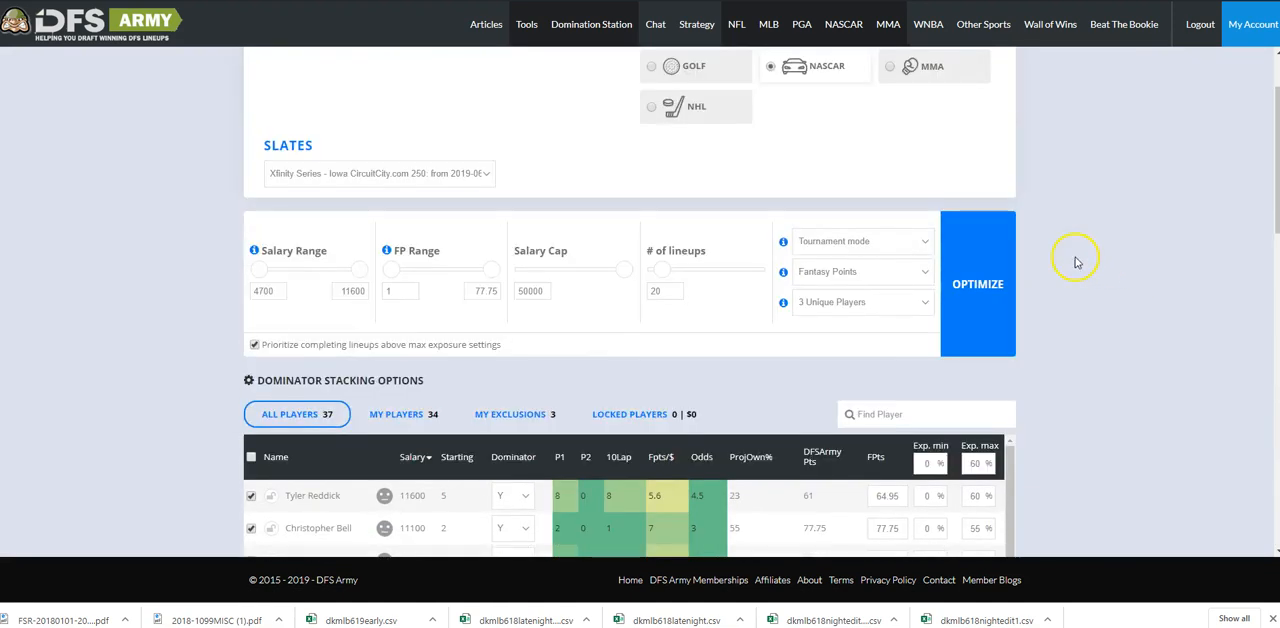